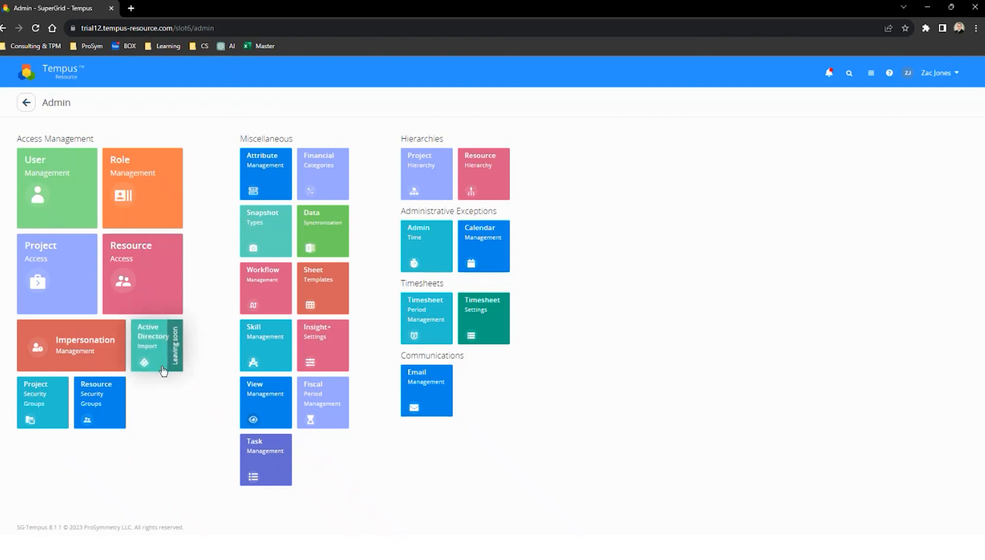
# Add a global role named Resource Manager (G) in Role Management
pyautogui.click(144, 200)
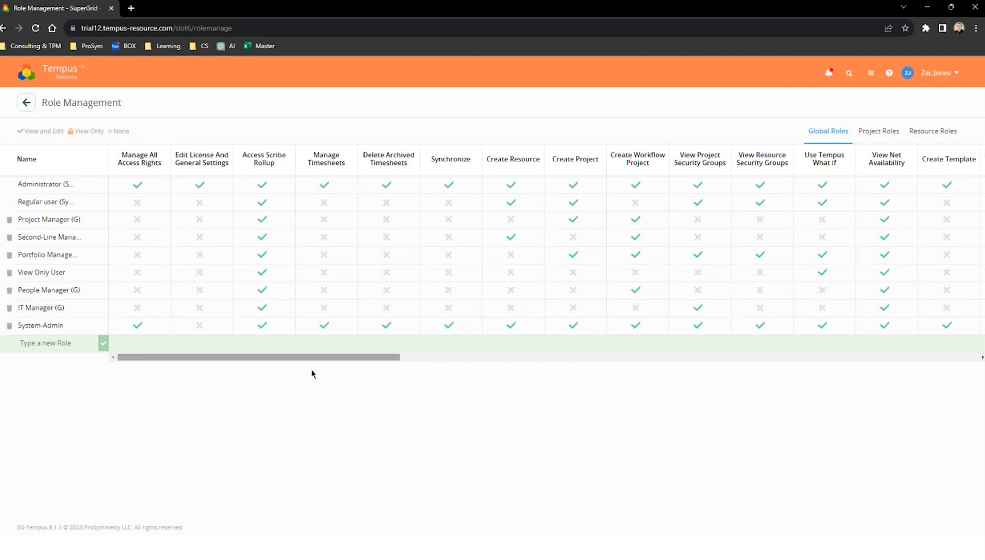
pyautogui.moveTo(310, 361); pyautogui.dragTo(227, 357)
pyautogui.click(34, 340)
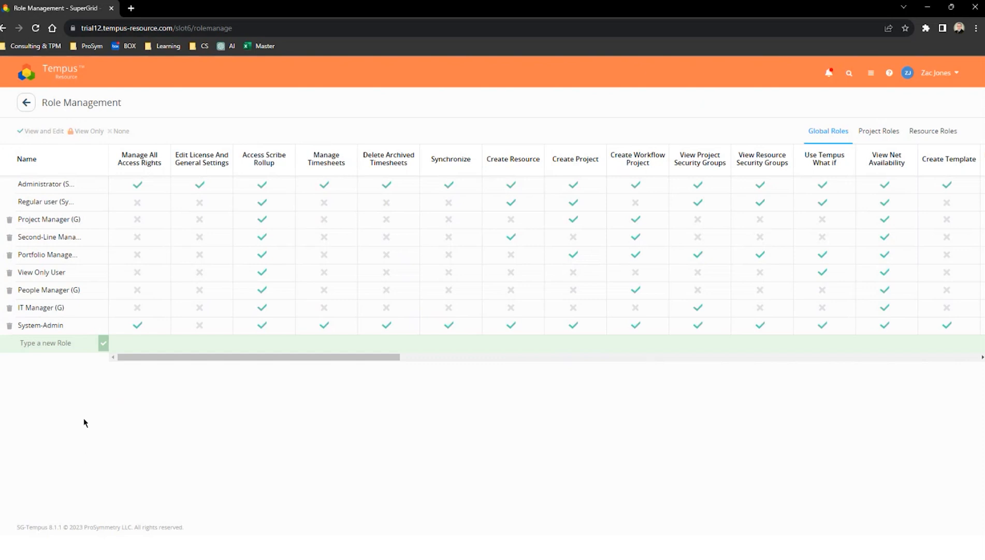
pyautogui.write('Resource Manager (G)')
pyautogui.press('Return')
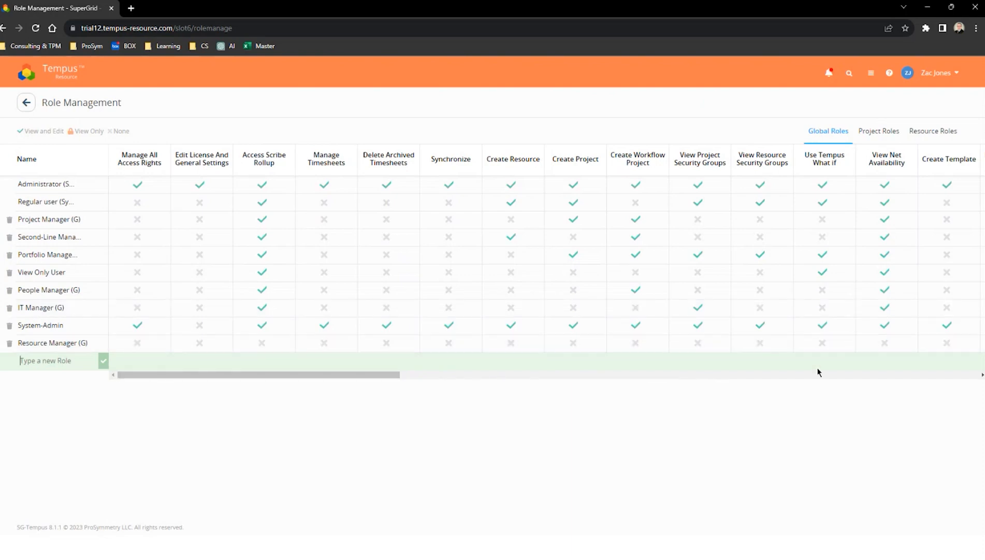
# Grant Access Scribe Rollup, Create Workflow Project and Use Tempus What if to the Resource Manager (G) role
pyautogui.click(290, 343)
pyautogui.click(306, 368)
pyautogui.click(318, 345)
pyautogui.click(663, 344)
pyautogui.click(680, 368)
pyautogui.click(687, 348)
pyautogui.click(850, 344)
pyautogui.click(867, 368)
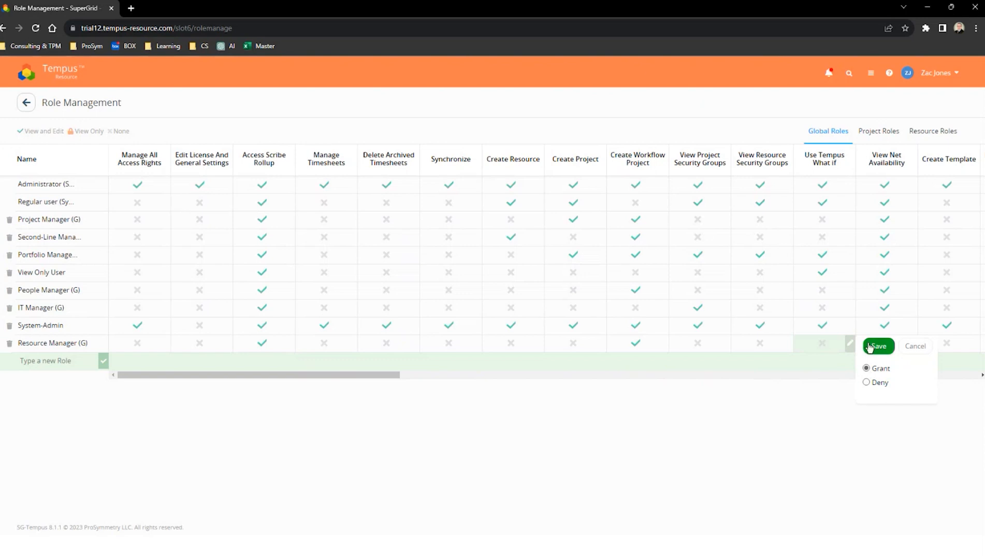
pyautogui.click(879, 346)
# Grant View Net Availability and Use BPA to the Resource Manager (G) role
pyautogui.moveTo(364, 377); pyautogui.dragTo(472, 384)
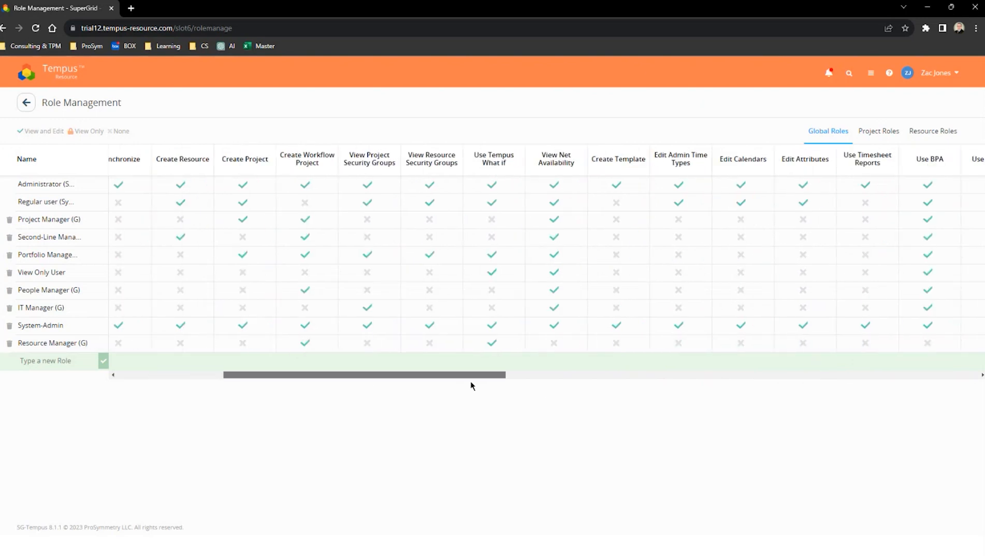
pyautogui.click(579, 344)
pyautogui.click(599, 367)
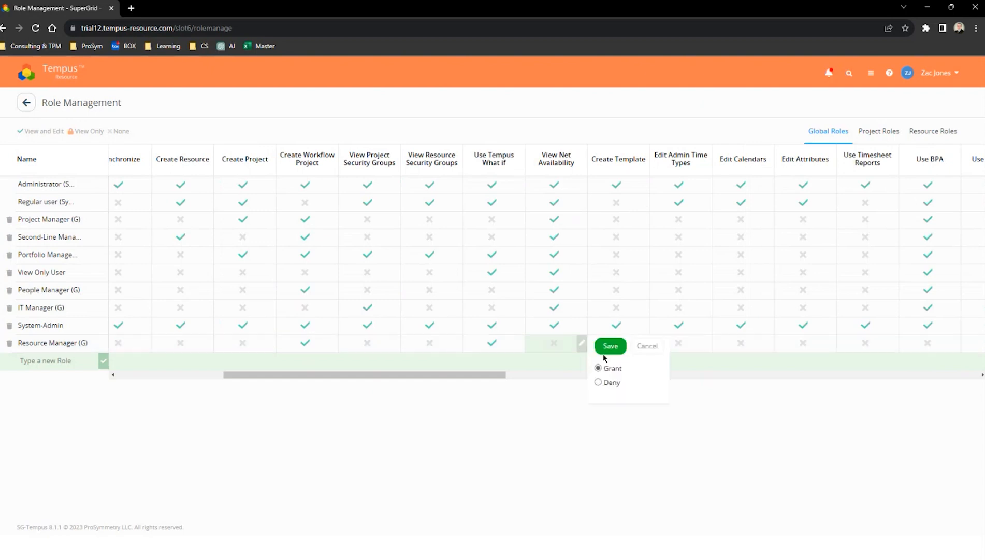
pyautogui.click(610, 345)
pyautogui.moveTo(473, 379); pyautogui.dragTo(604, 382)
pyautogui.click(565, 344)
pyautogui.click(587, 368)
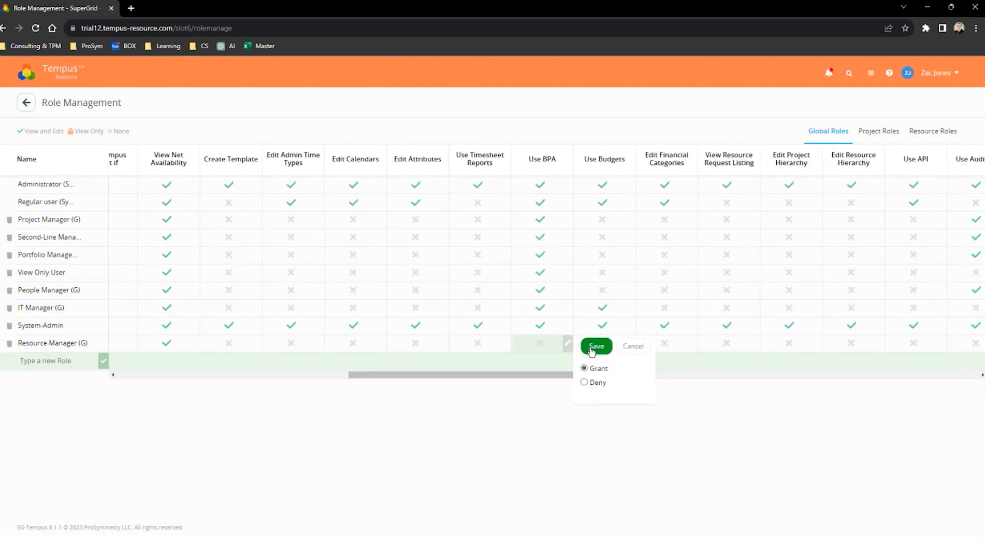
pyautogui.click(595, 345)
# Set Access Insight+ to Edit for the Resource Manager (G) role
pyautogui.moveTo(602, 377); pyautogui.dragTo(807, 381)
pyautogui.click(802, 345)
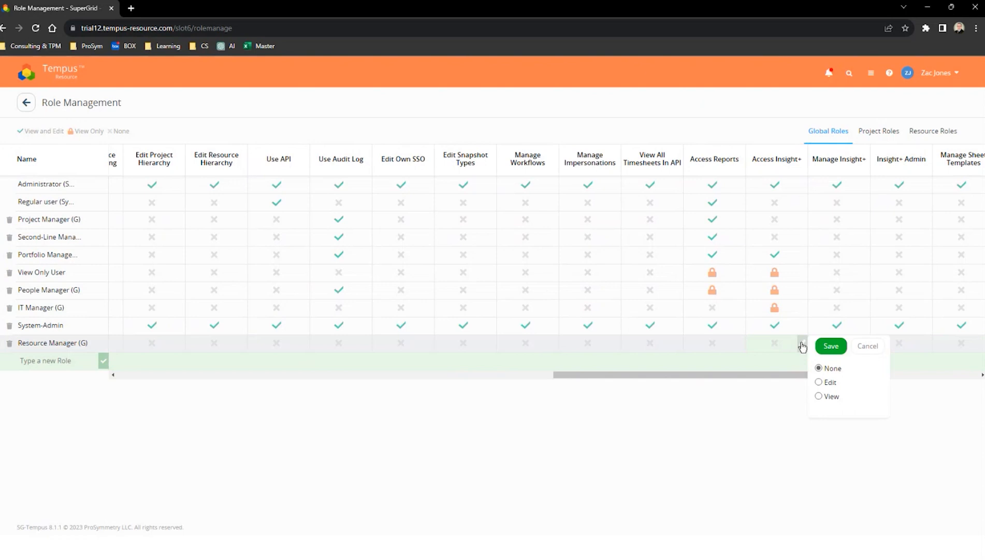
pyautogui.click(819, 382)
pyautogui.click(820, 348)
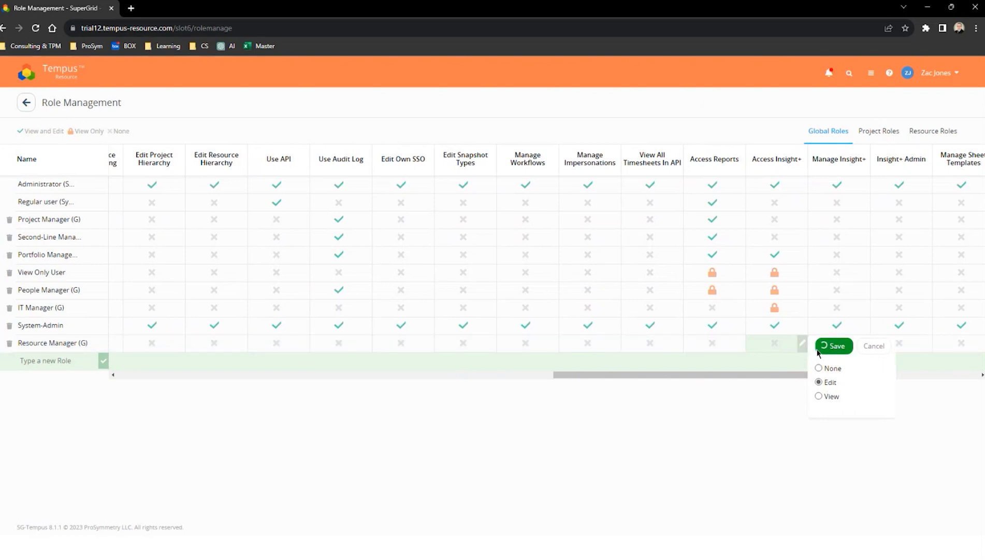
pyautogui.moveTo(711, 373); pyautogui.dragTo(867, 381)
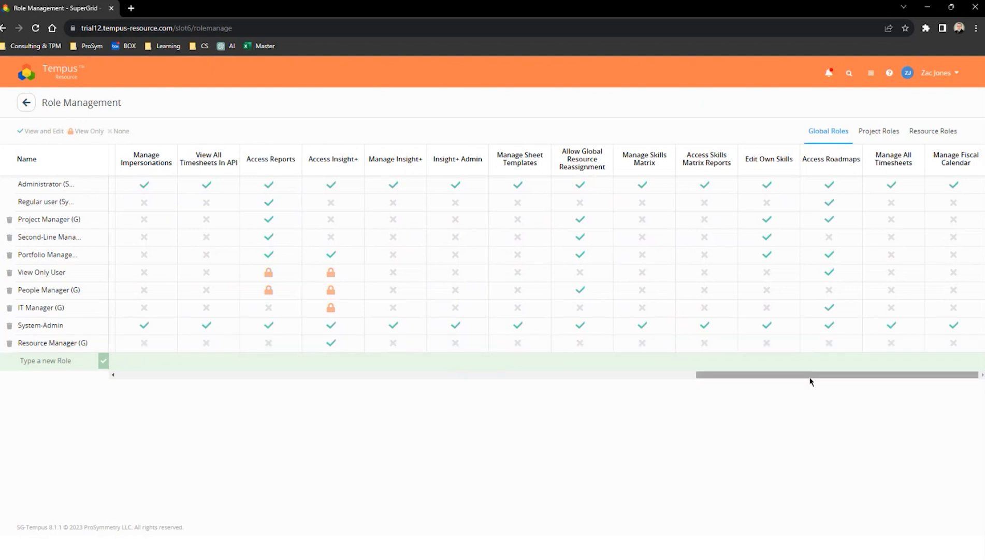
# Add a project role named Resource Manager (P)
pyautogui.click(880, 133)
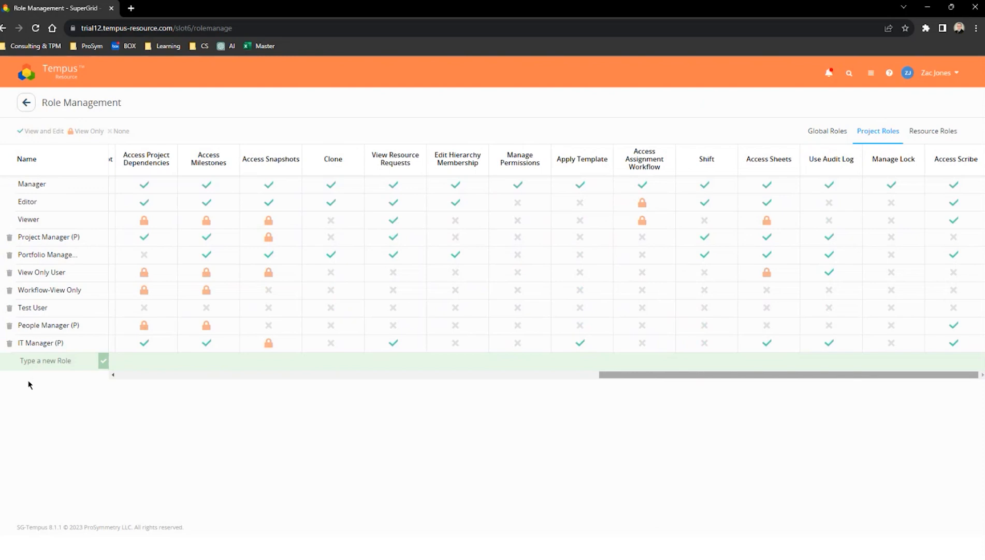
pyautogui.click(30, 358)
pyautogui.write('Resou')
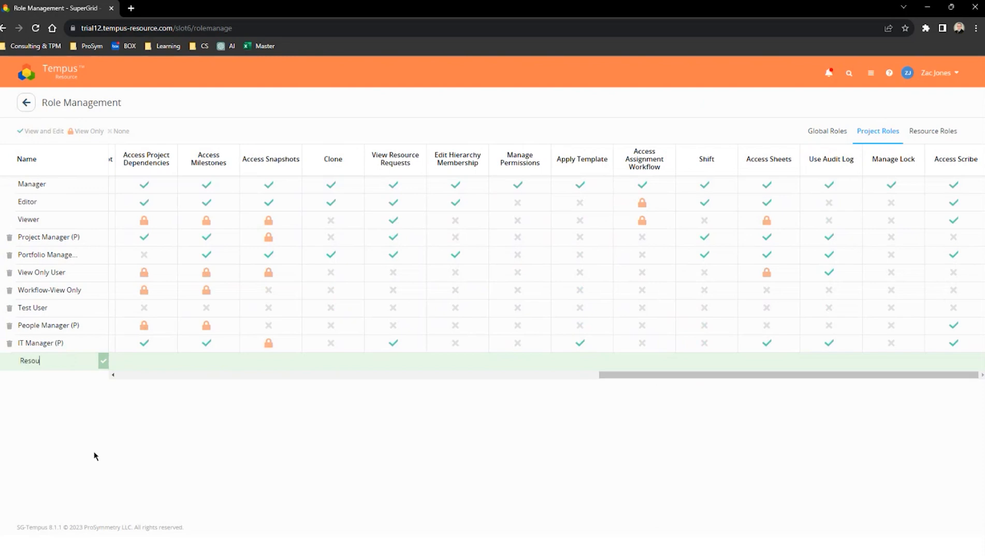
pyautogui.write('rce Manager (P)')
pyautogui.press('Return')
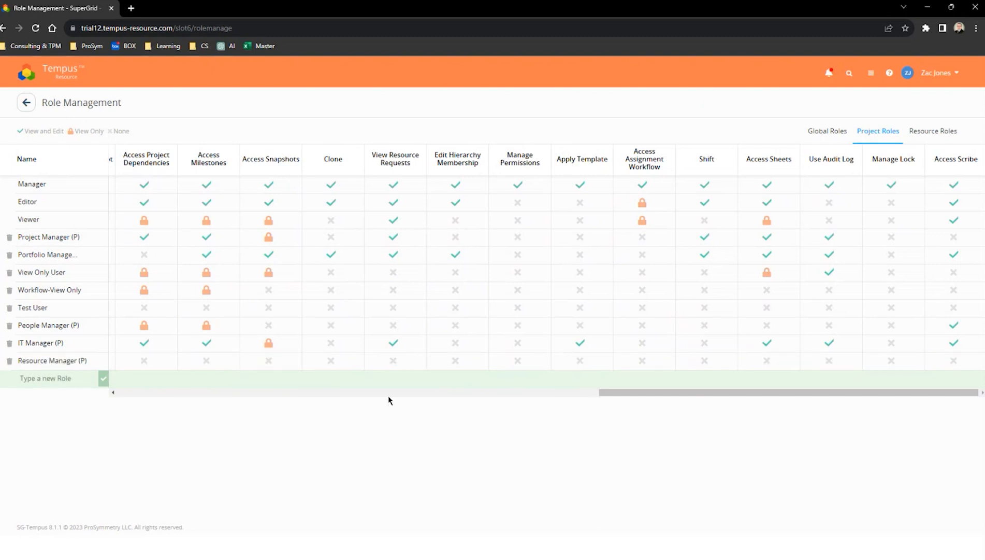
# Save the Edit Name permission of the Resource Manager (P) role as Deny
pyautogui.moveTo(633, 392); pyautogui.dragTo(115, 388)
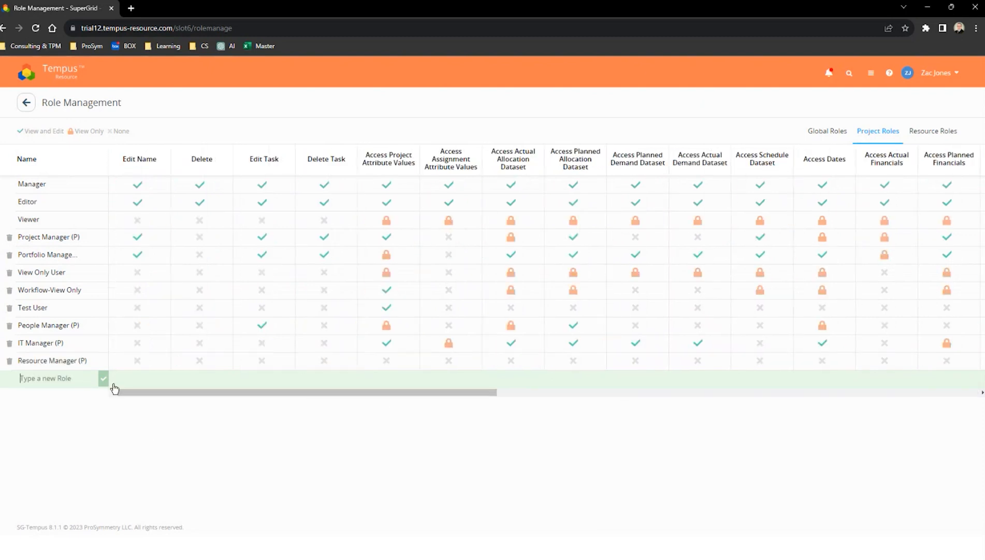
pyautogui.click(166, 361)
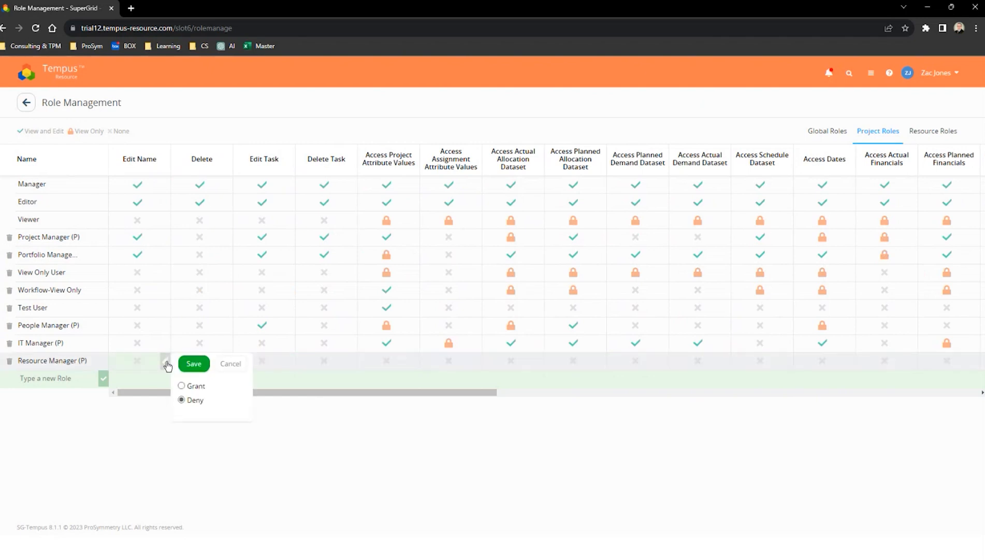
pyautogui.click(187, 386)
pyautogui.click(182, 399)
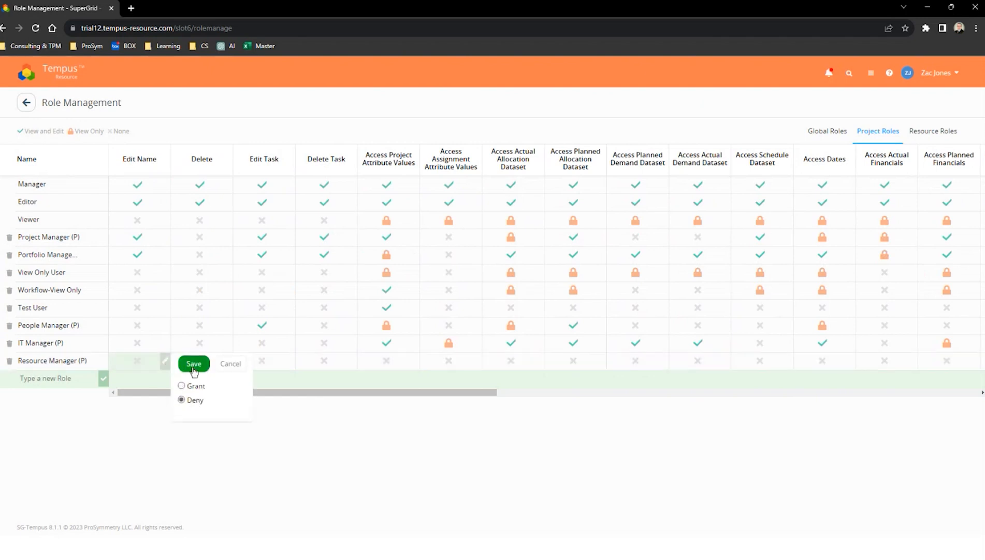
pyautogui.click(193, 363)
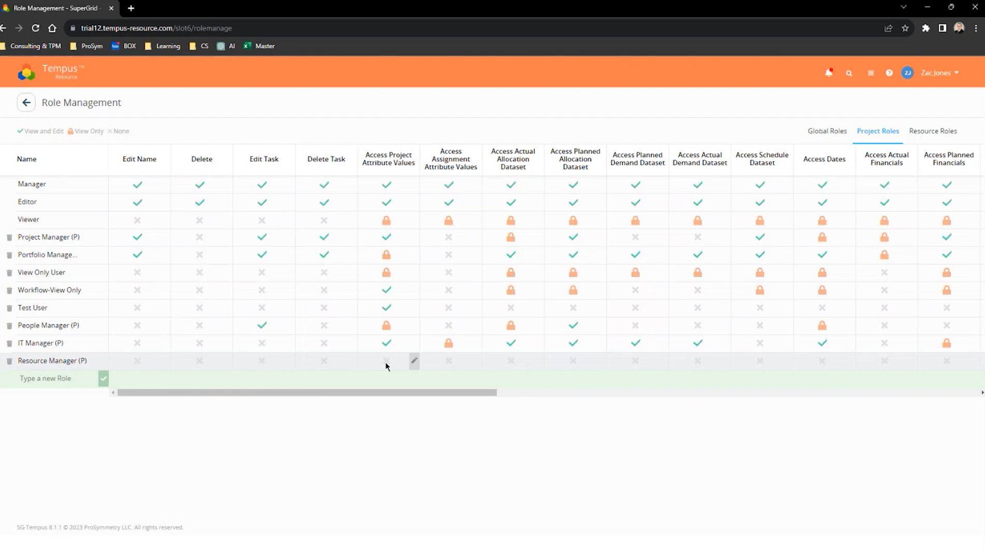
# Set Access Project Attribute Values and Access Assignment Attribute Values to View for the Resource Manager (P) role
pyautogui.click(414, 365)
pyautogui.click(430, 413)
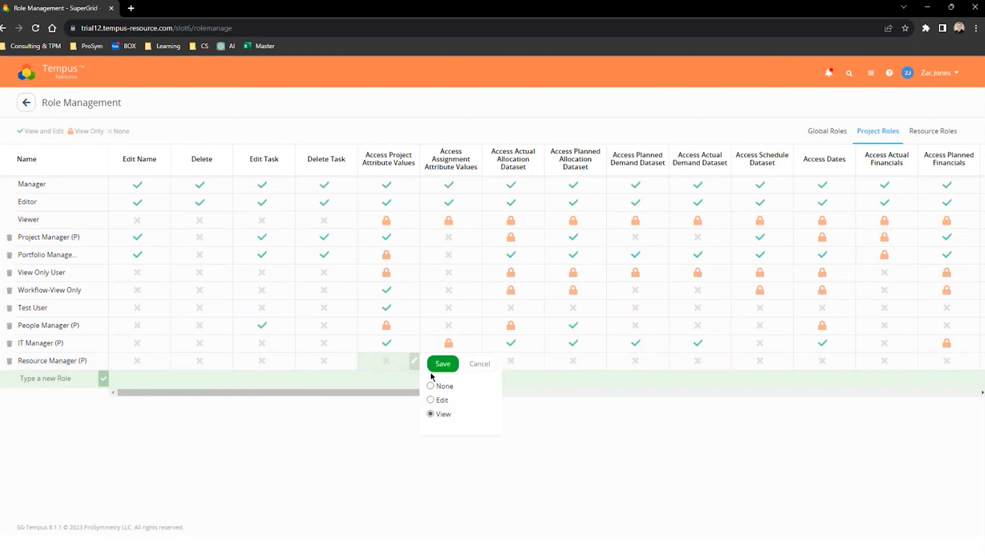
pyautogui.click(438, 362)
pyautogui.click(476, 360)
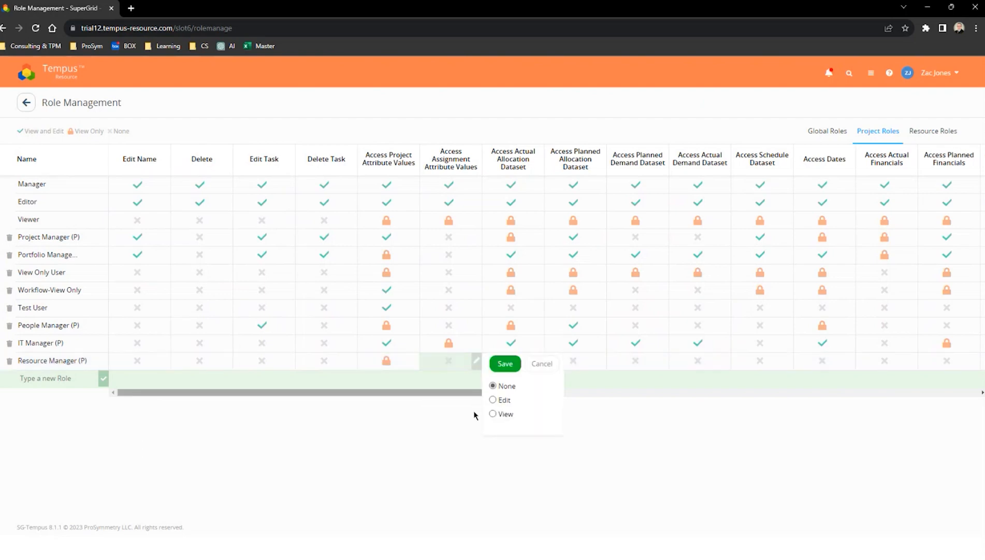
pyautogui.click(493, 414)
pyautogui.click(504, 363)
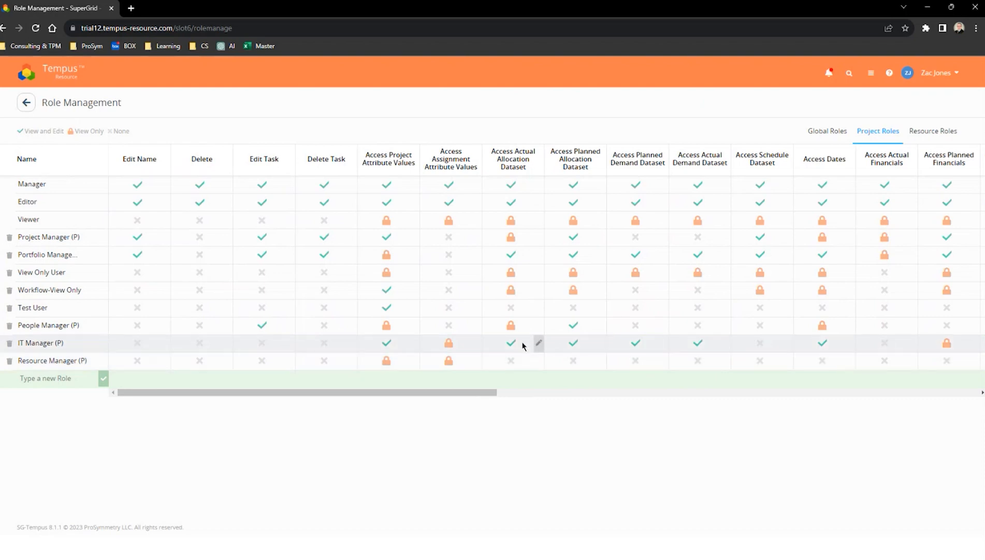
# Set Access Planned Allocation Dataset to Edit and Access Dates to View for the Resource Manager (P) role
pyautogui.click(601, 360)
pyautogui.click(618, 401)
pyautogui.click(624, 365)
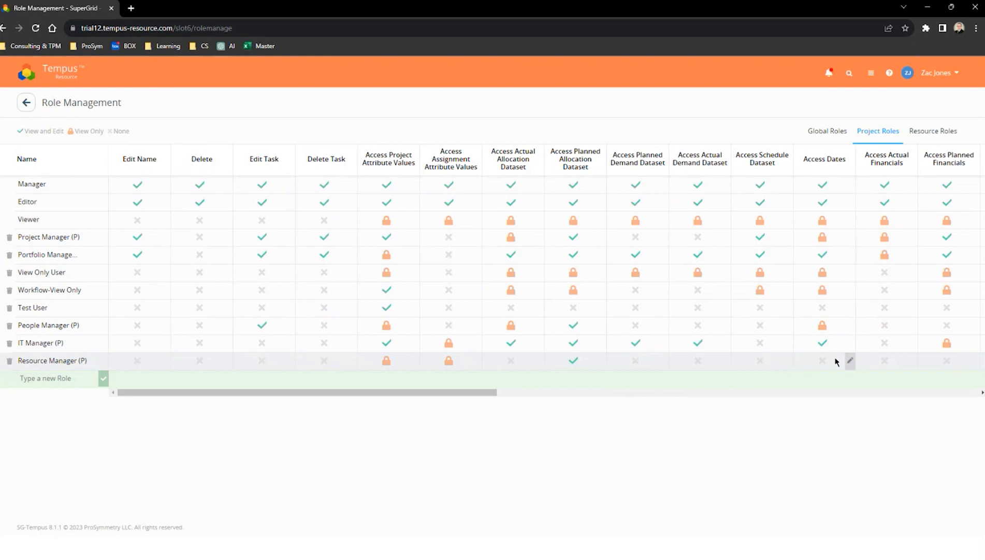
pyautogui.click(850, 360)
pyautogui.click(866, 413)
pyautogui.click(879, 364)
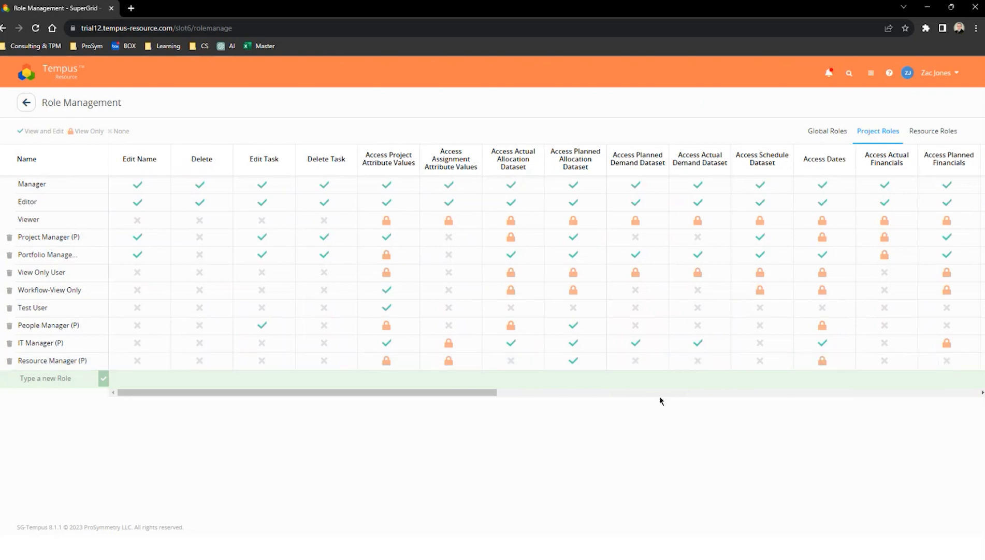
pyautogui.moveTo(462, 393); pyautogui.dragTo(913, 356)
# Add a resource role named Resource Manager (R)
pyautogui.click(933, 130)
pyautogui.click(36, 359)
pyautogui.write('Resource')
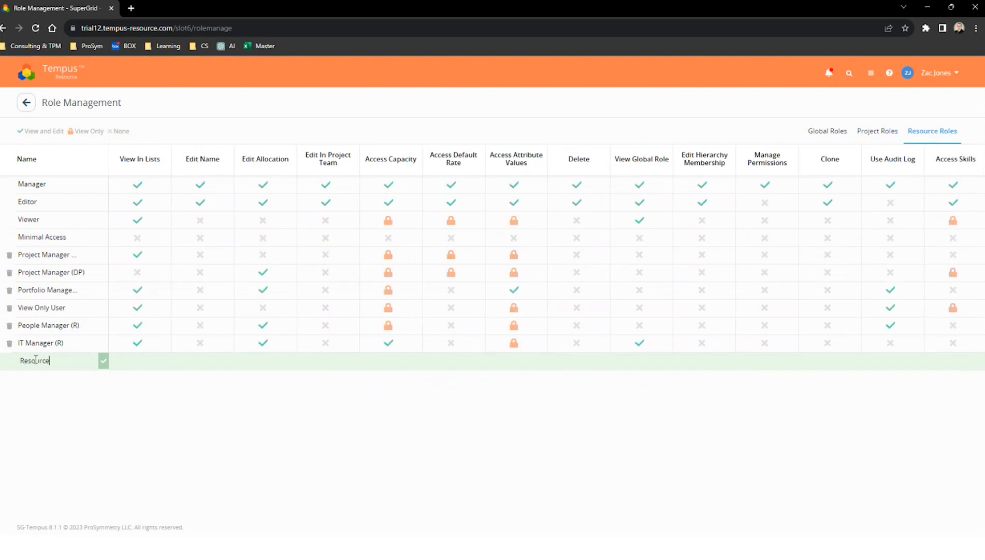
pyautogui.write('Manager (R)')
pyautogui.press('Return')
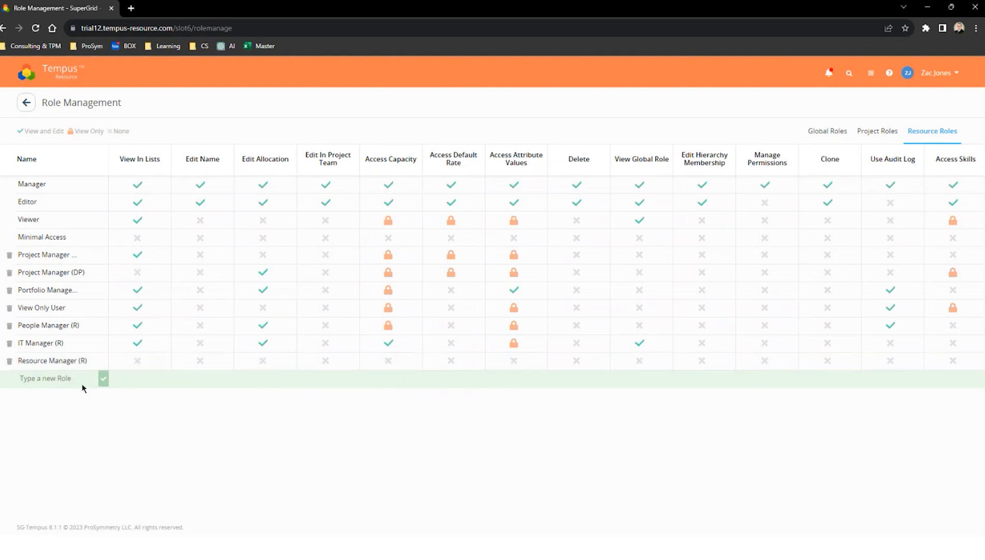
# Grant View In Lists and Edit Allocation to the Resource Manager (R) role
pyautogui.click(165, 360)
pyautogui.click(188, 386)
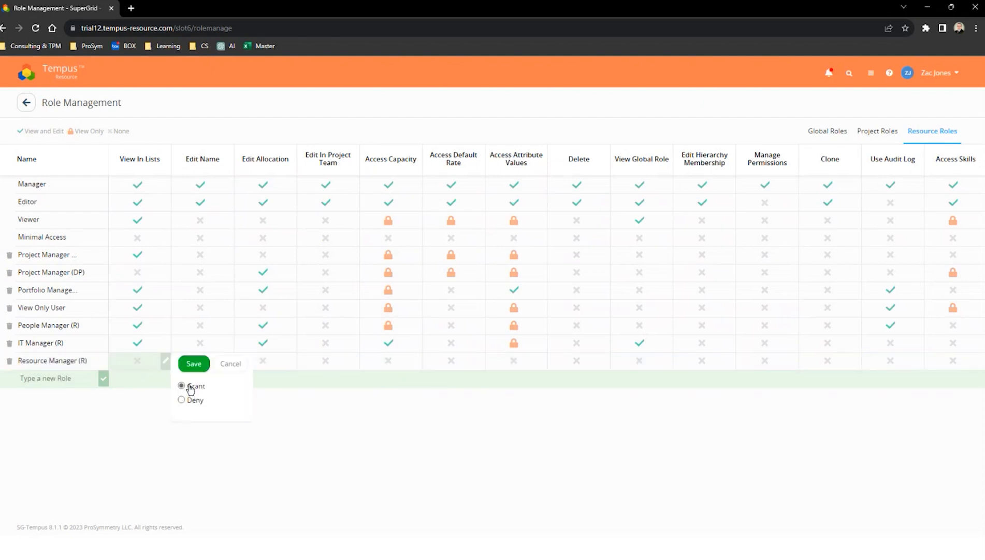
pyautogui.click(194, 363)
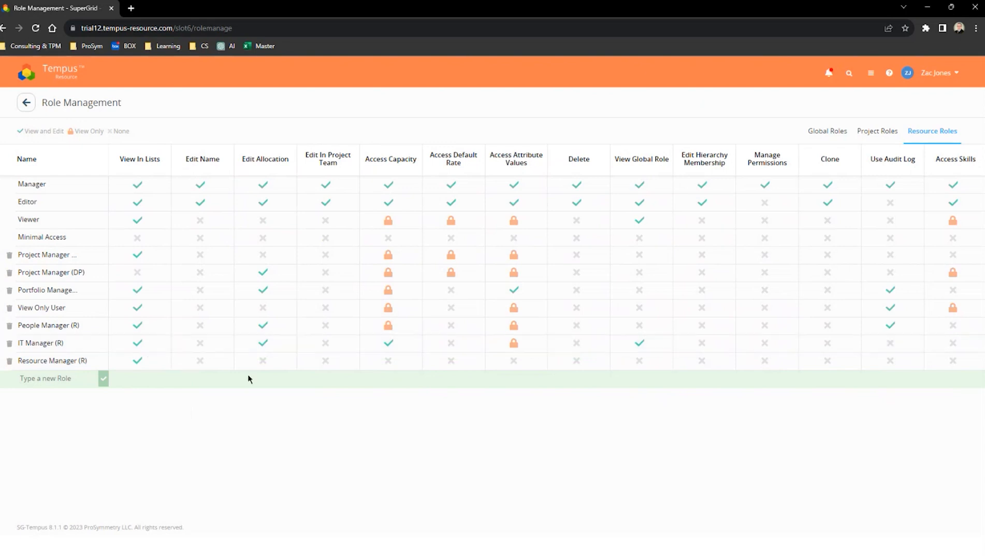
pyautogui.click(291, 361)
pyautogui.click(313, 387)
pyautogui.click(319, 363)
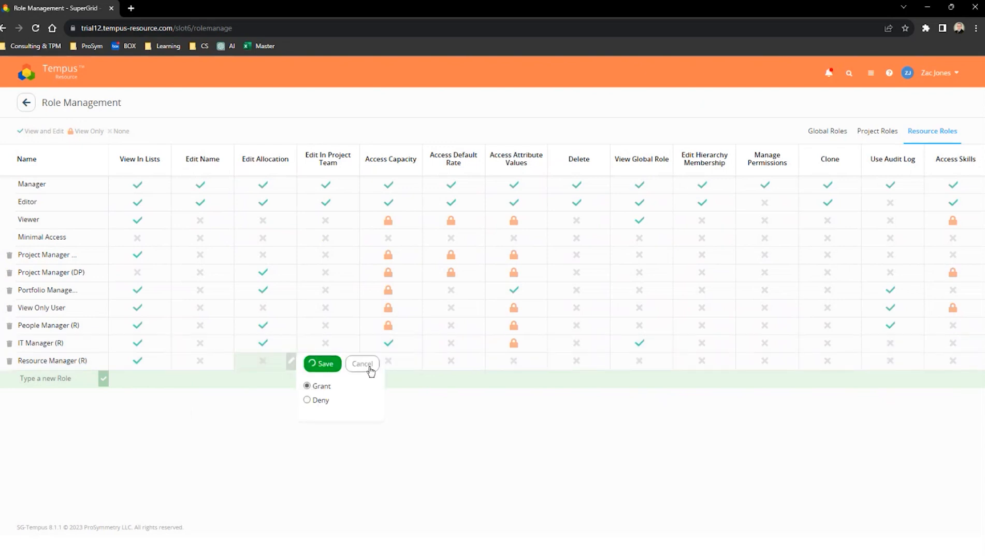
# Set Access Capacity and Access Attribute Values to View for the Resource Manager (R) role
pyautogui.click(416, 360)
pyautogui.click(433, 413)
pyautogui.click(445, 363)
pyautogui.click(541, 361)
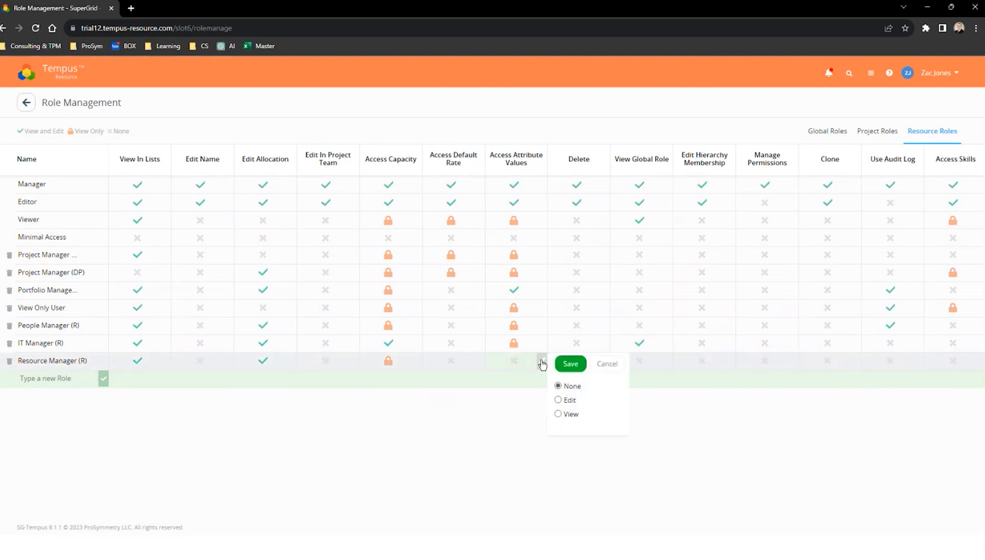
pyautogui.click(559, 414)
pyautogui.click(570, 363)
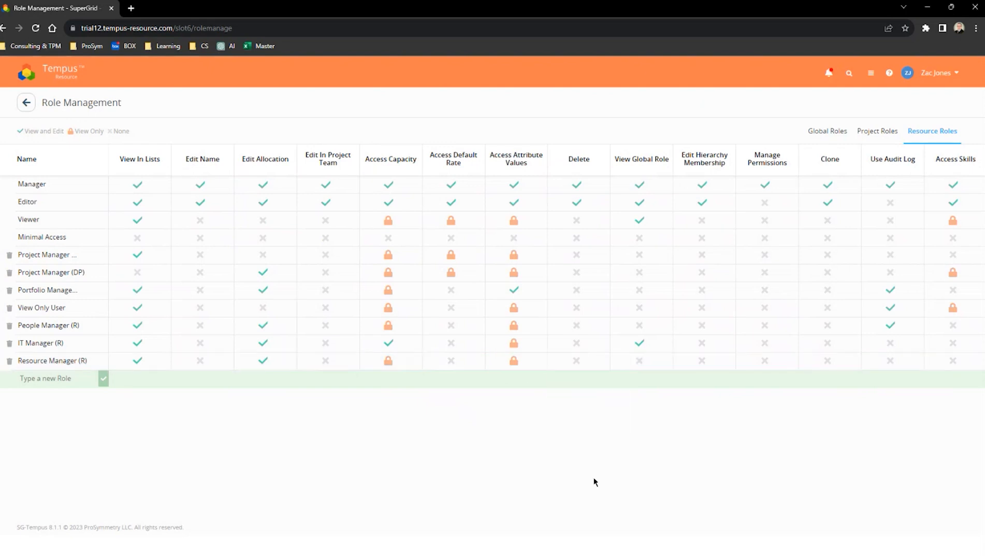
# Assign the Resource Manager (G) global role to the second listed resource in Resource Management and return to the home page
pyautogui.click(26, 103)
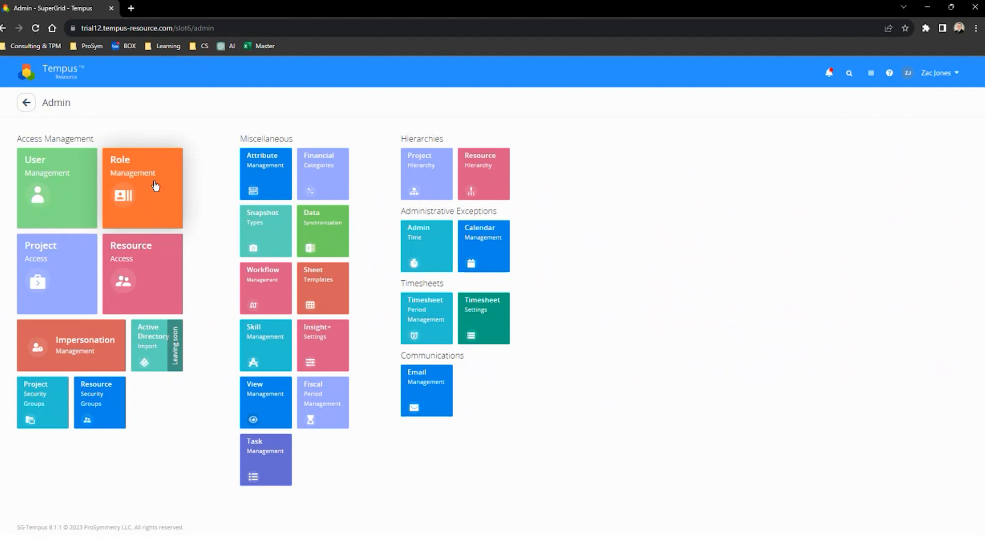
pyautogui.click(26, 102)
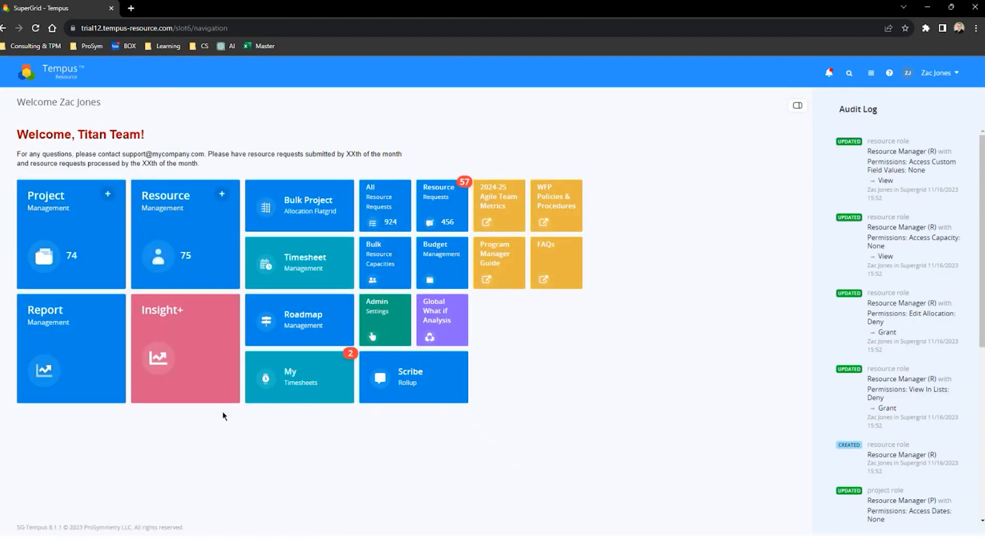
pyautogui.click(169, 214)
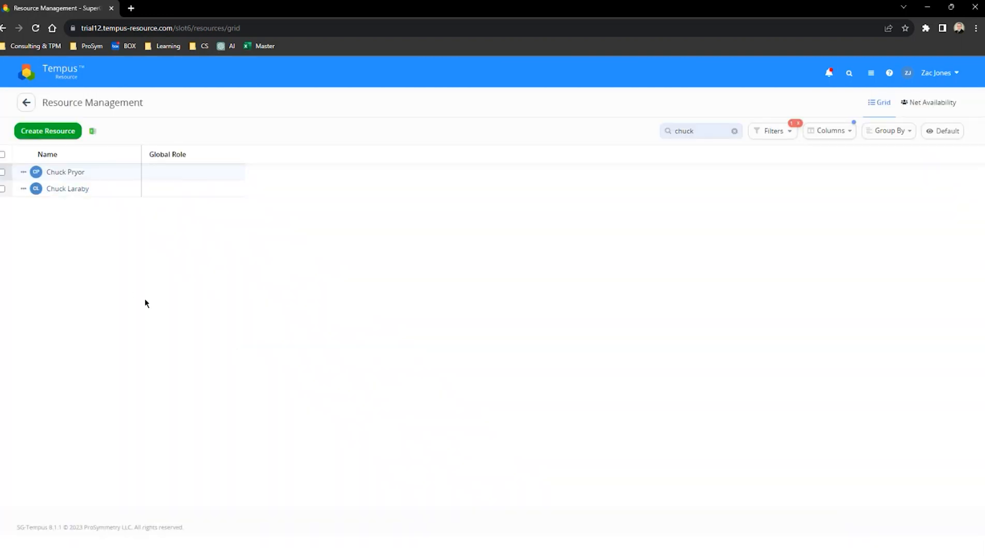
pyautogui.click(239, 191)
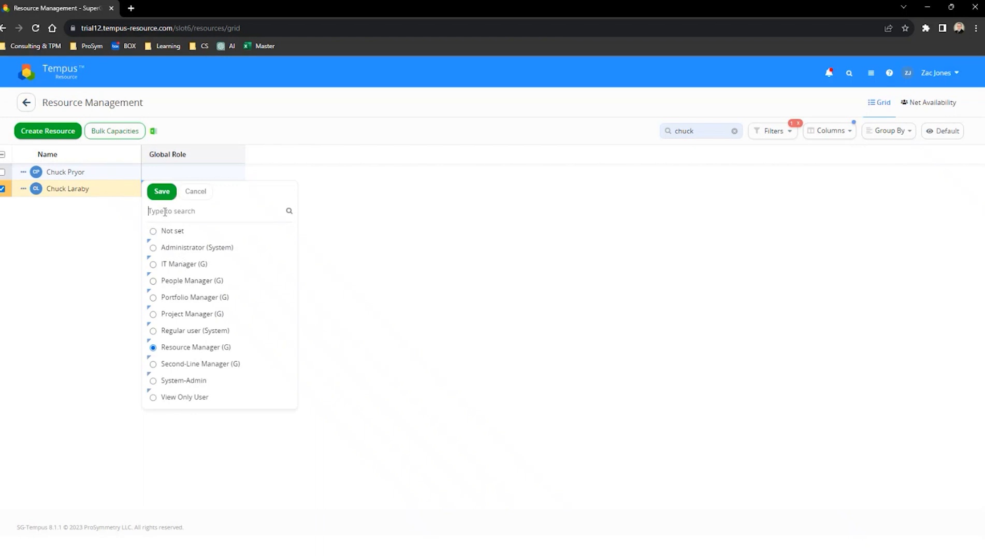
pyautogui.click(161, 192)
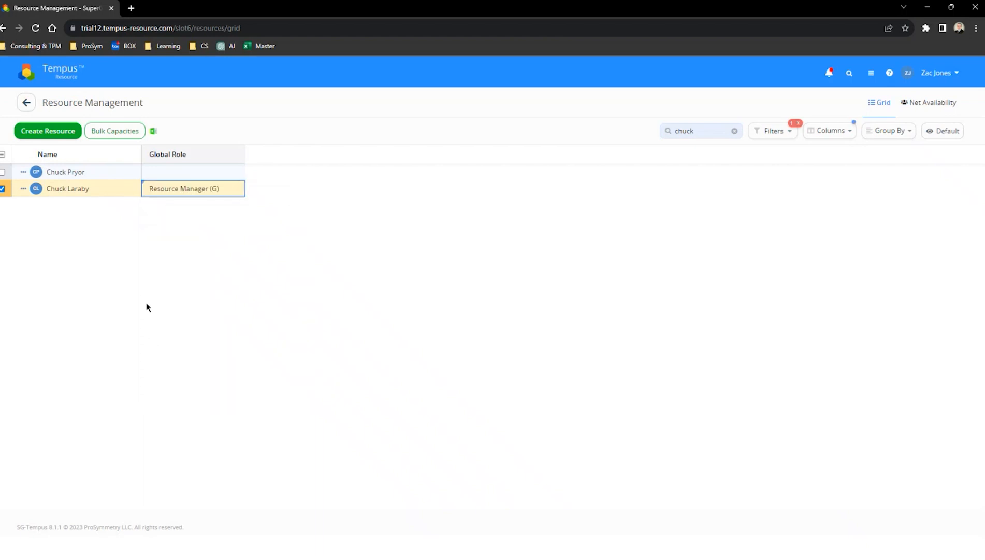
pyautogui.click(64, 80)
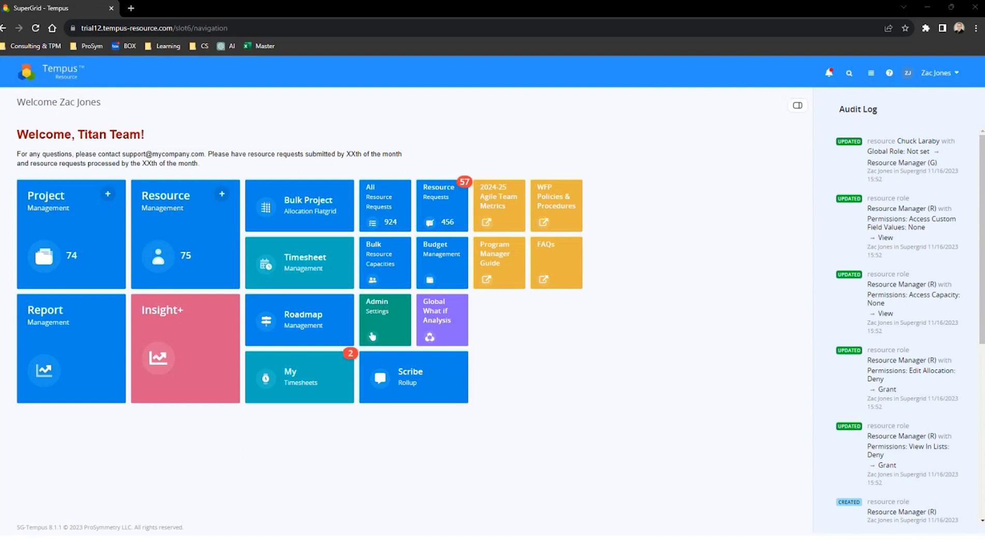
# Reload the home page in the assigned resource's incognito session, check its available tiles, and return to the administrator window
pyautogui.moveTo(984, 399); pyautogui.dragTo(461, 1)
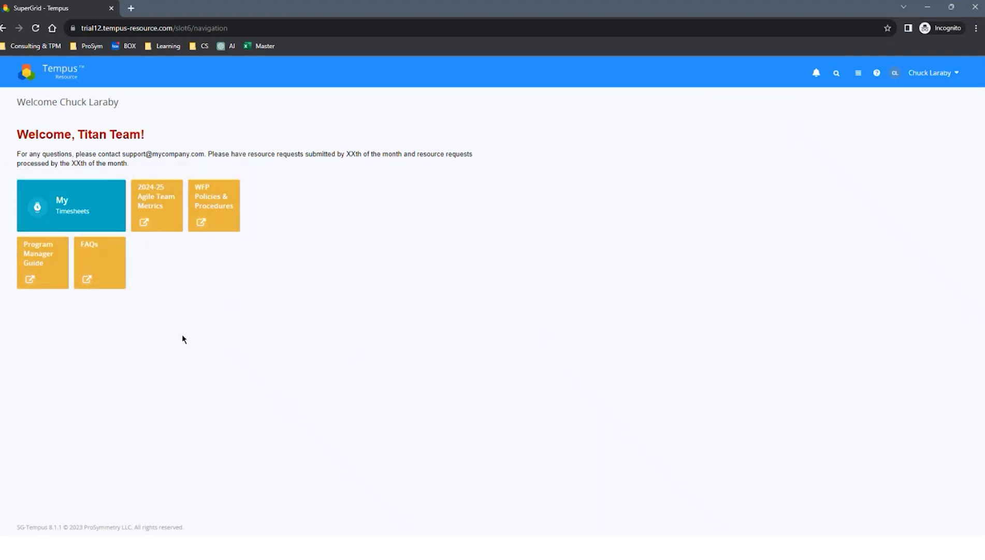
pyautogui.click(35, 28)
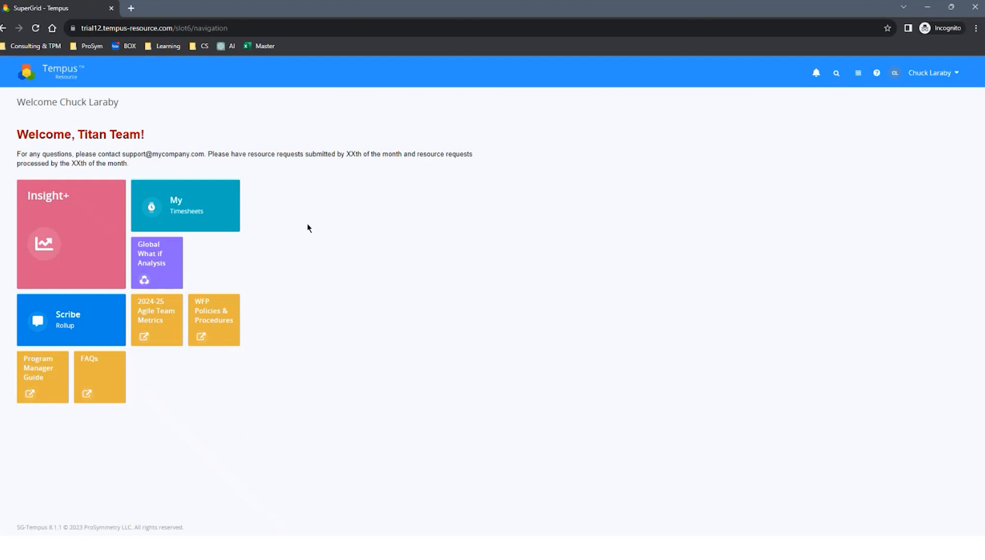
pyautogui.moveTo(311, 9)
pyautogui.mouseDown()
pyautogui.moveTo(318, 24)
pyautogui.moveTo(319, 1)
pyautogui.mouseUp()
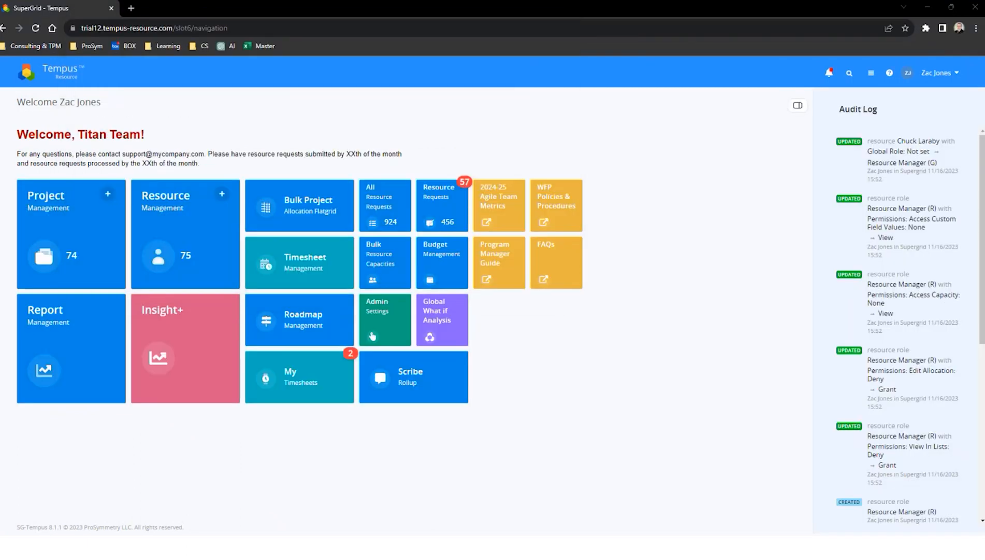
# Start a new Project Access rule in Admin Settings that gives the Resource Manager (G) role access to All Projects
pyautogui.click(372, 336)
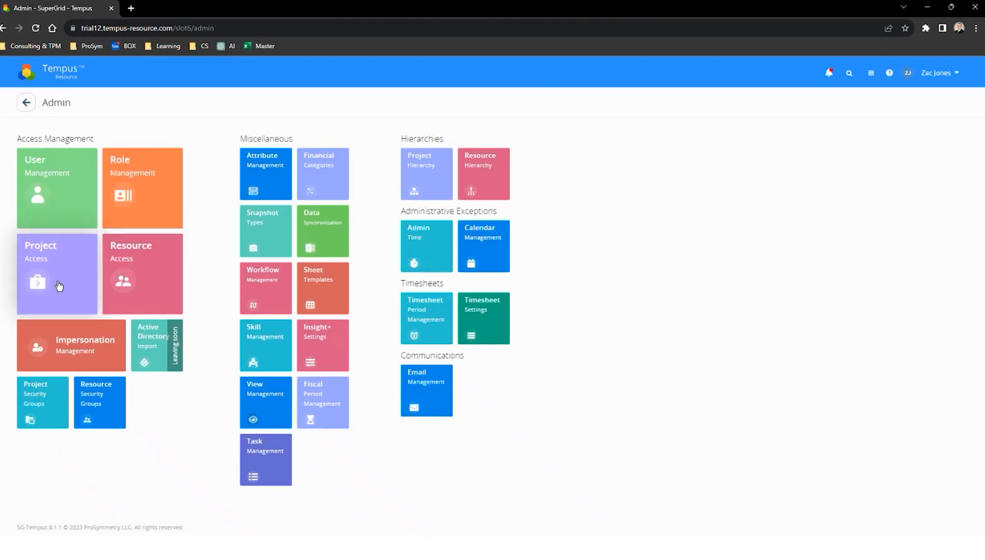
pyautogui.click(60, 283)
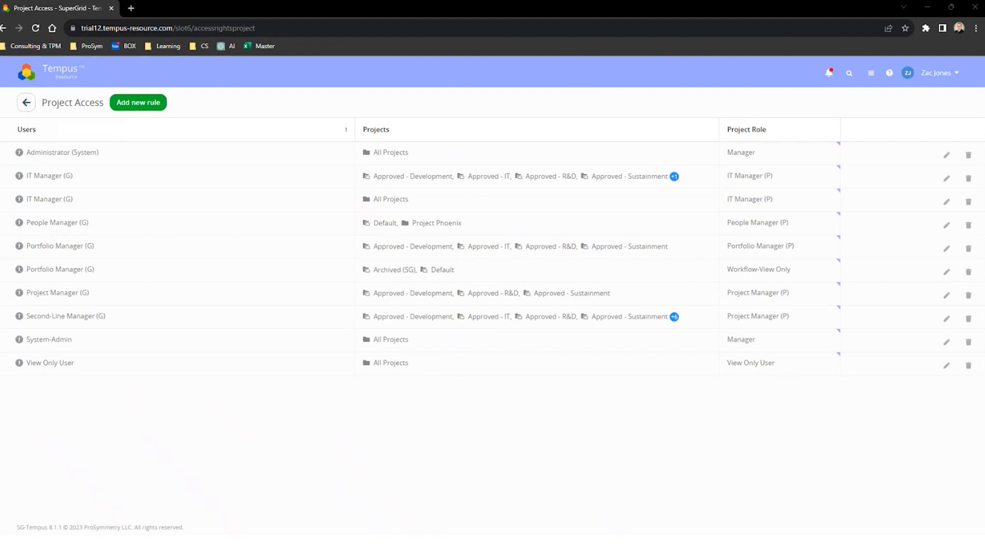
pyautogui.click(132, 104)
pyautogui.click(116, 144)
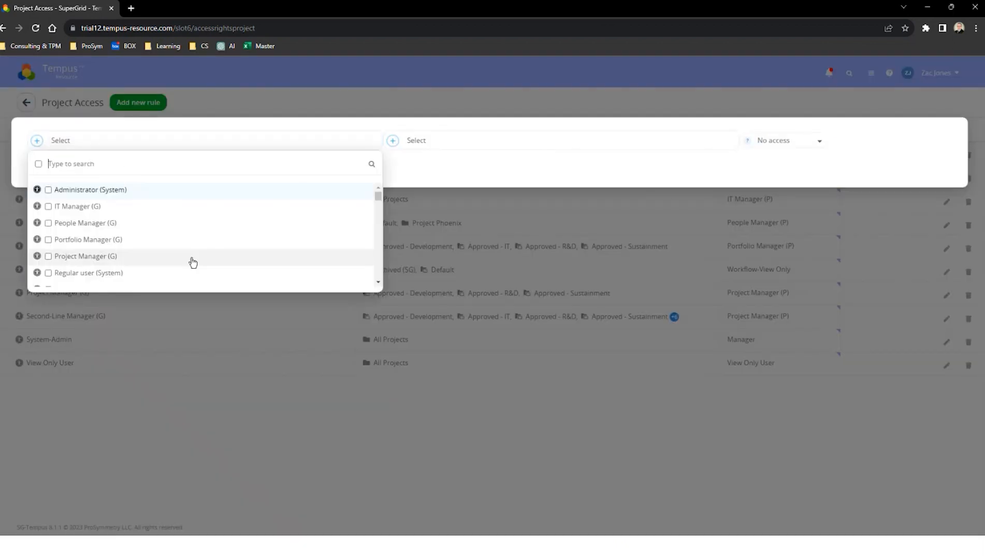
pyautogui.click(378, 282)
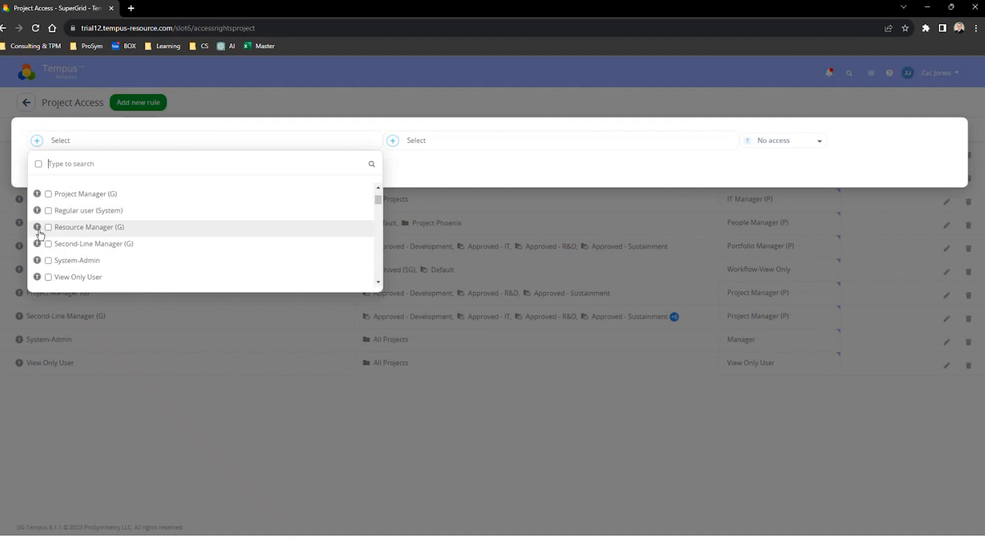
pyautogui.click(66, 230)
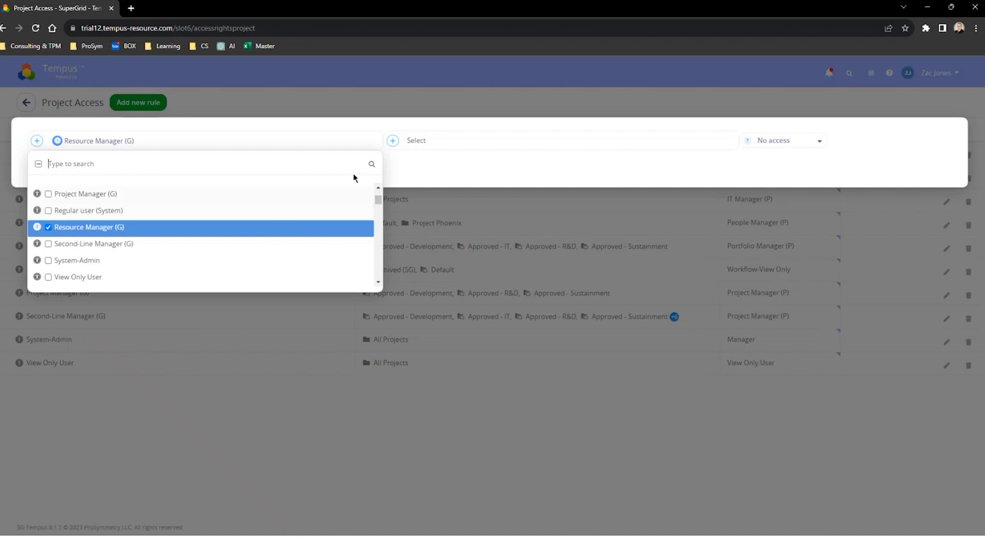
pyautogui.click(394, 141)
pyautogui.click(394, 163)
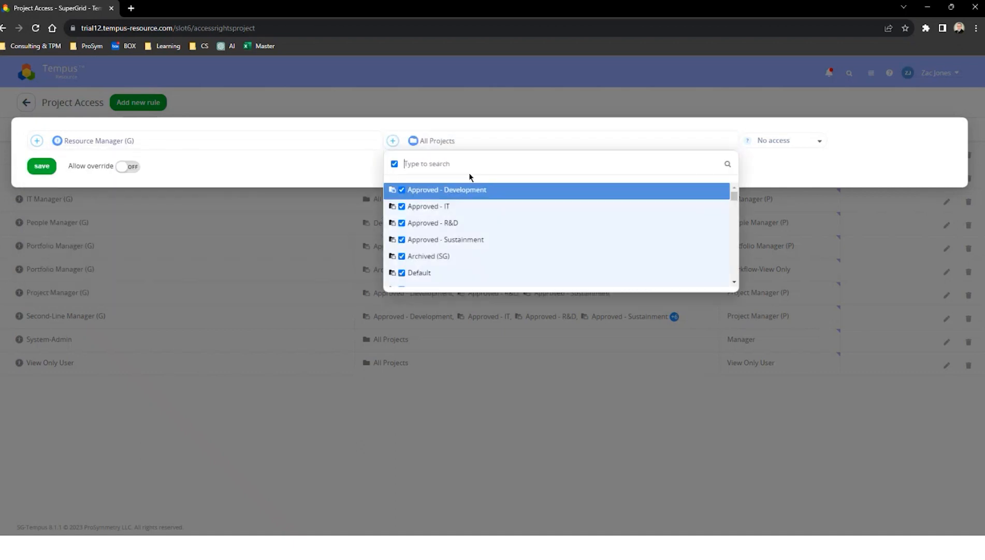
# Set the rule's project role to Resource Manager (P) and save it
pyautogui.click(806, 146)
pyautogui.moveTo(814, 214)
pyautogui.moveTo(822, 192); pyautogui.dragTo(823, 231)
pyautogui.scroll(2, 782, 217)
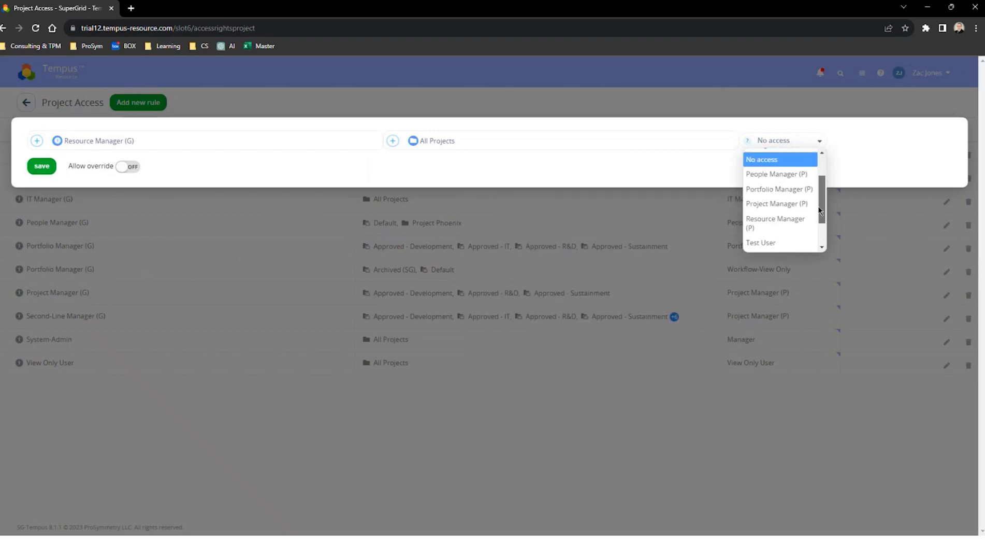
pyautogui.click(772, 220)
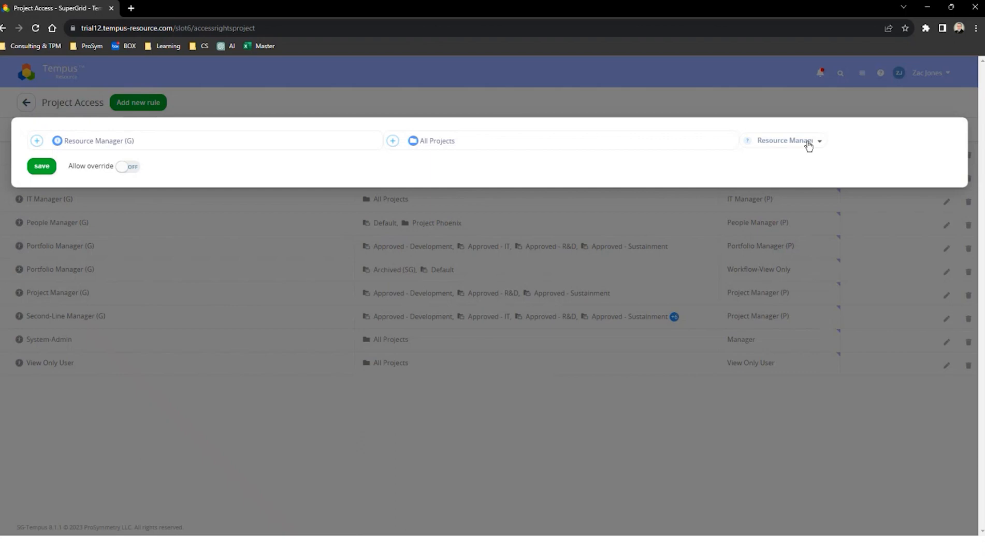
pyautogui.click(42, 166)
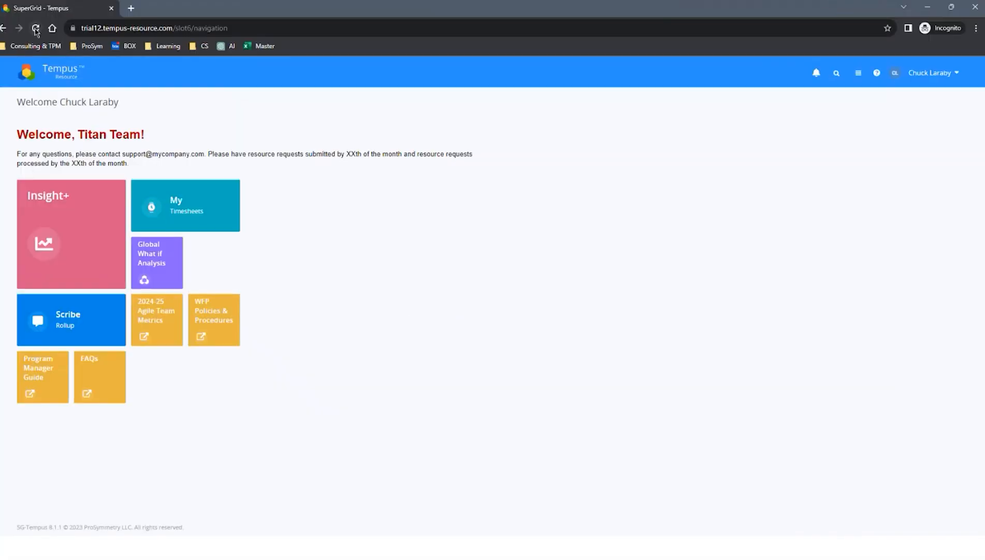
# Reload the assigned resource's incognito session, check the resource selection in Bulk Project Allocation Flatgrid, and return to the home page
pyautogui.click(35, 30)
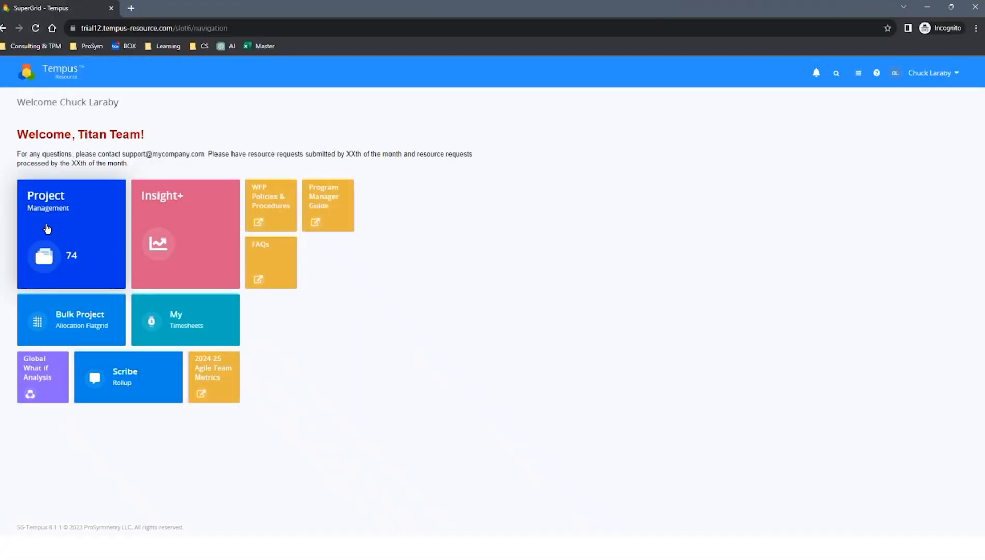
pyautogui.click(70, 328)
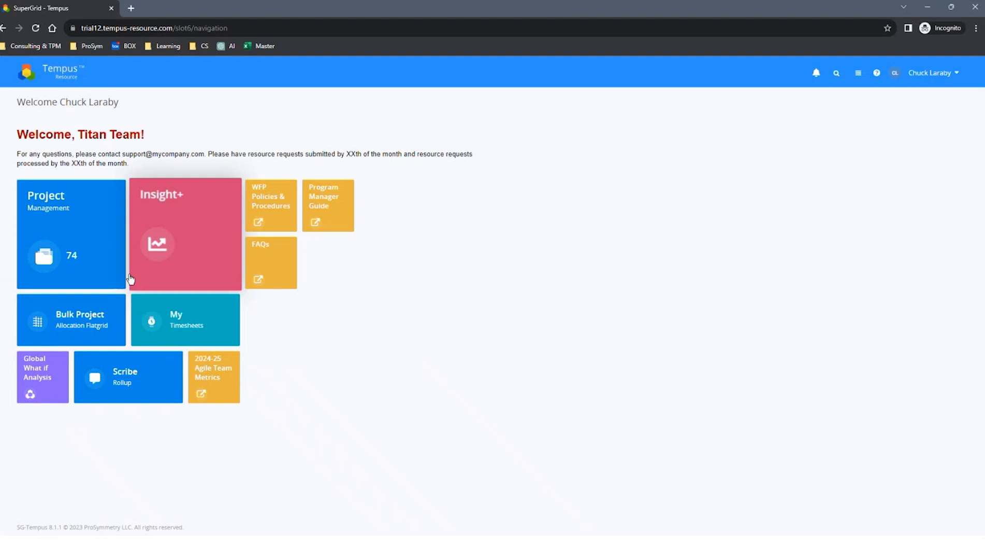
pyautogui.click(75, 328)
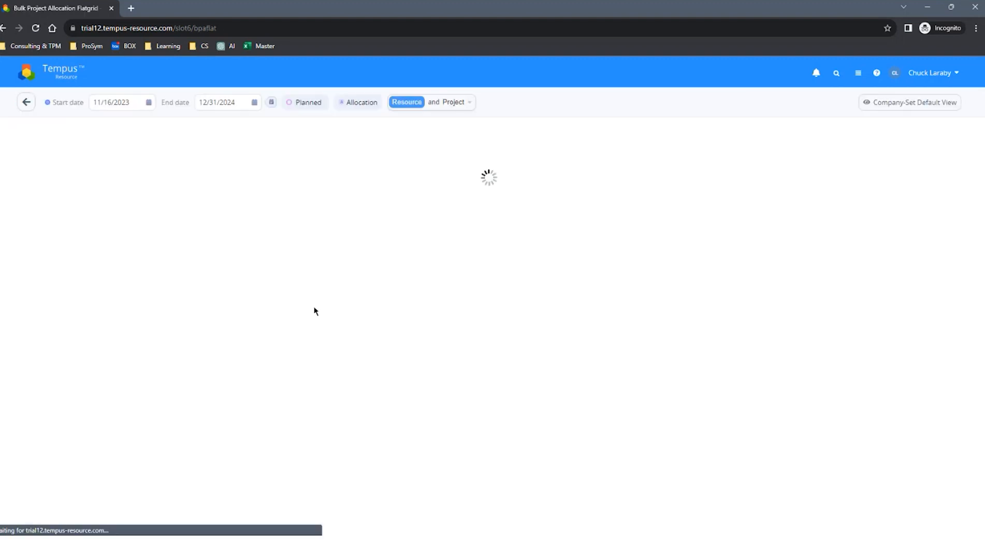
pyautogui.click(432, 101)
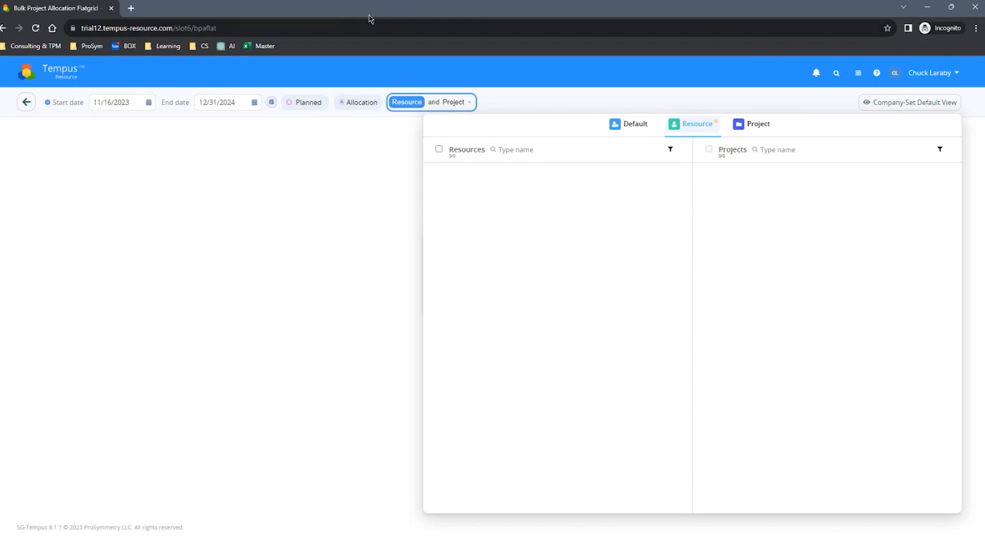
pyautogui.click(44, 81)
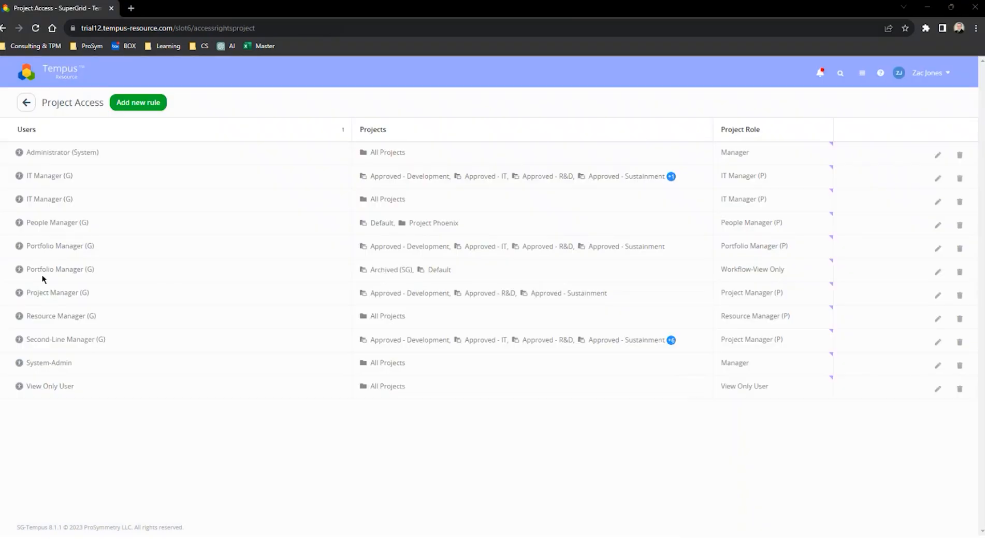
# In the administrator window, start a new Resource Access rule for the Resource Manager (G) role covering All Resources
pyautogui.click(26, 102)
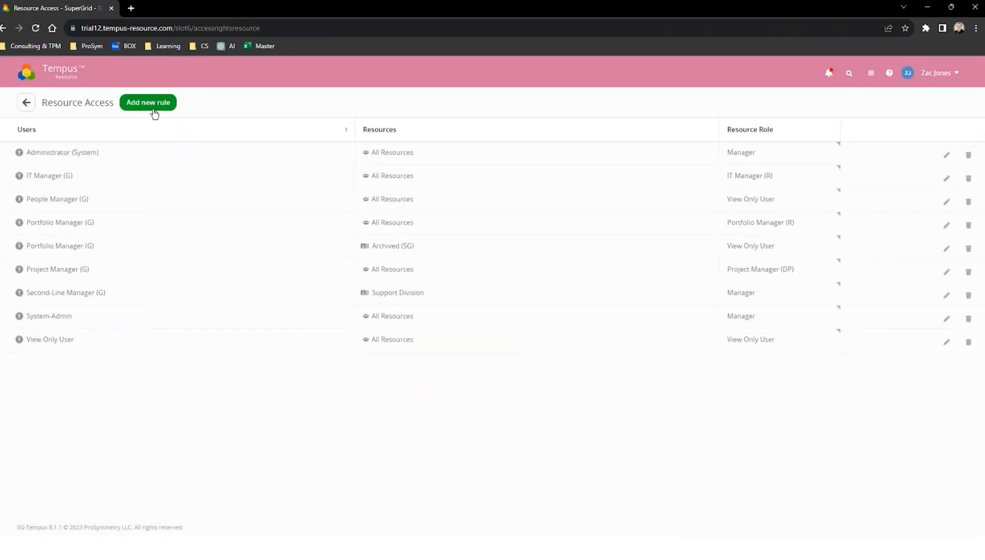
pyautogui.click(151, 104)
pyautogui.click(106, 139)
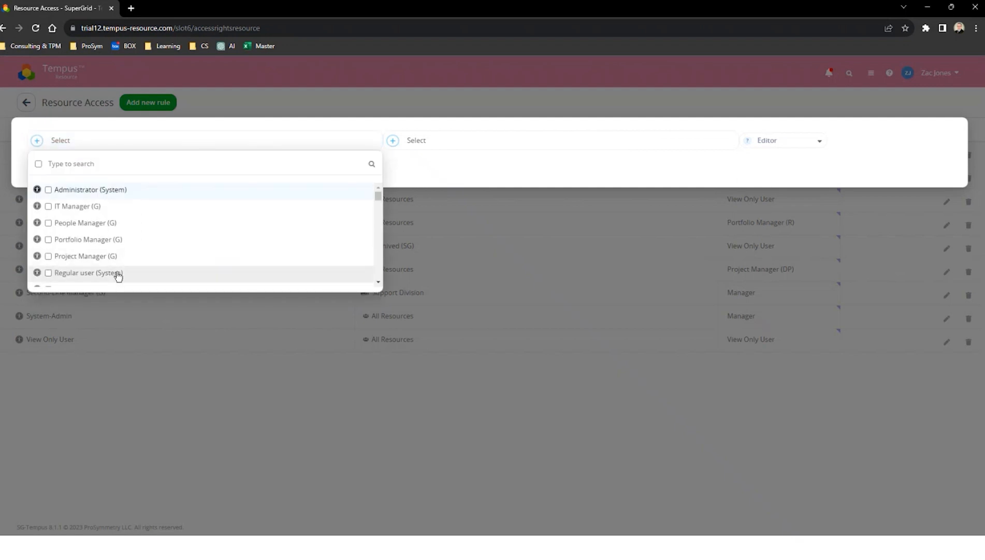
pyautogui.scroll(-2, 379, 284)
pyautogui.click(125, 227)
pyautogui.click(440, 141)
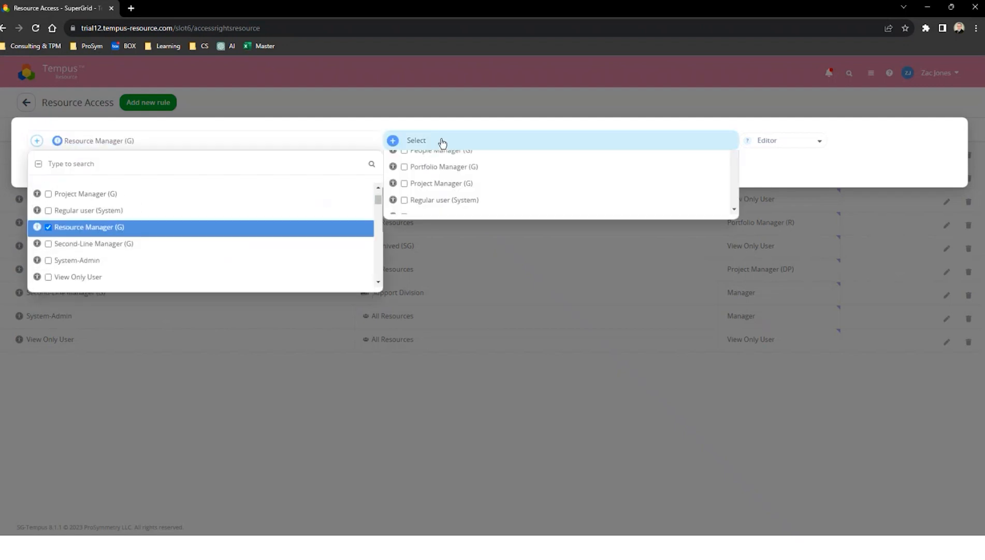
pyautogui.click(395, 165)
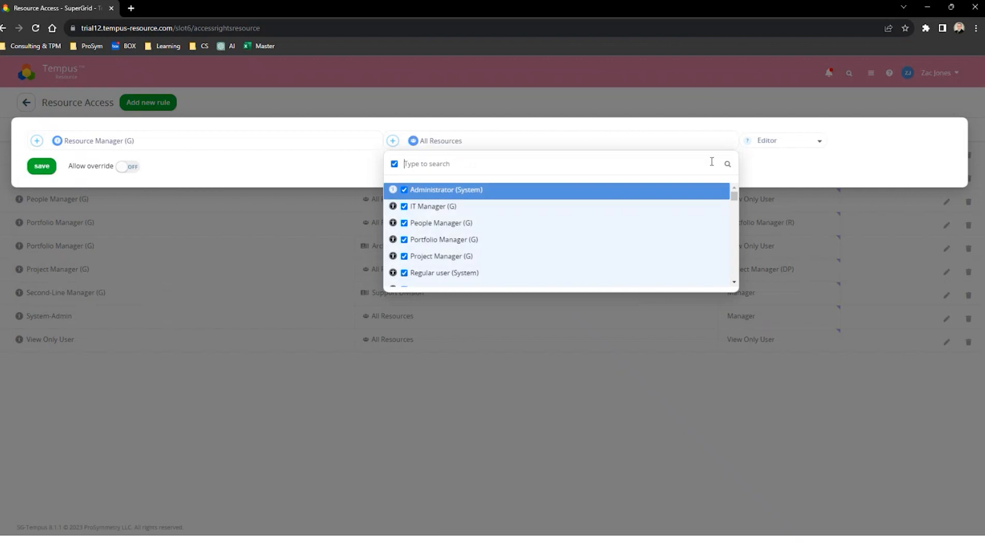
# Set the rule's resource role to Resource Manager (R) and save it
pyautogui.click(767, 140)
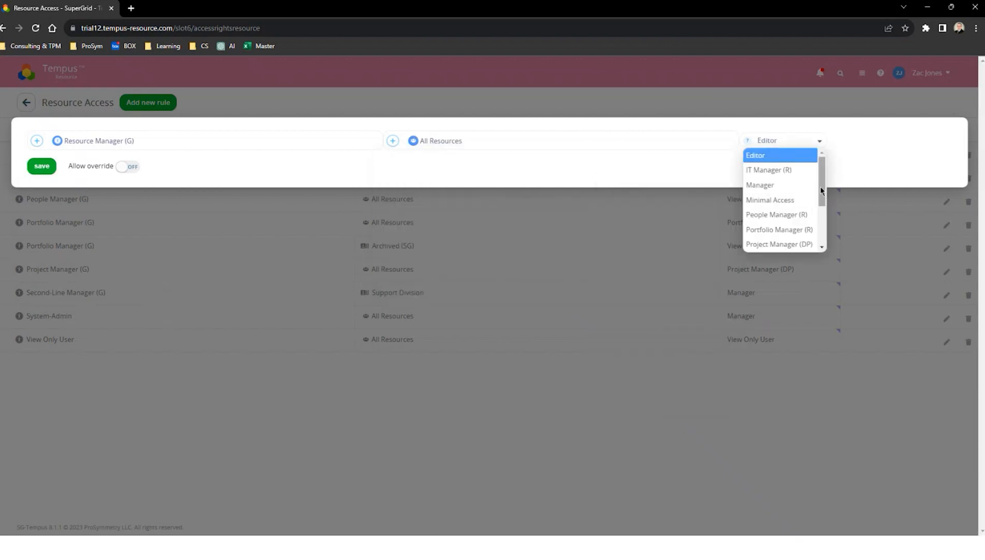
pyautogui.moveTo(821, 190); pyautogui.dragTo(824, 226)
pyautogui.click(773, 214)
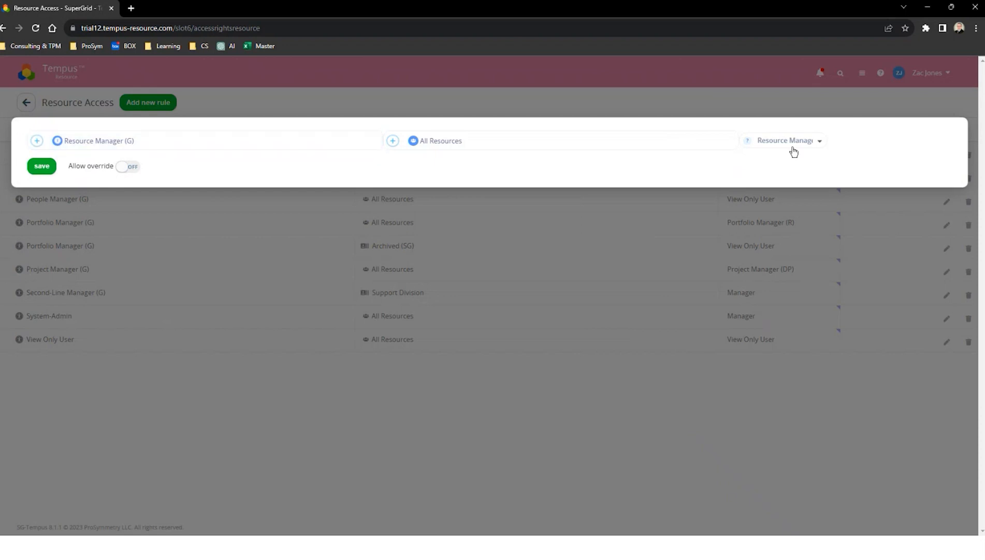
pyautogui.click(47, 167)
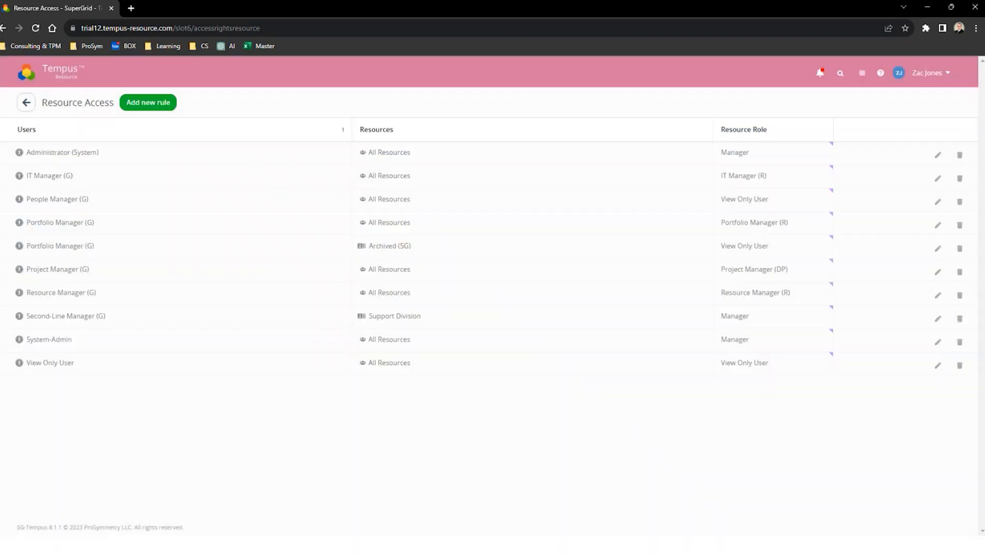
# Reload the assigned resource's incognito session and load all resources in the Bulk Project Allocation Flatgrid to check access
pyautogui.moveTo(611, 555); pyautogui.dragTo(445, 2)
pyautogui.click(36, 29)
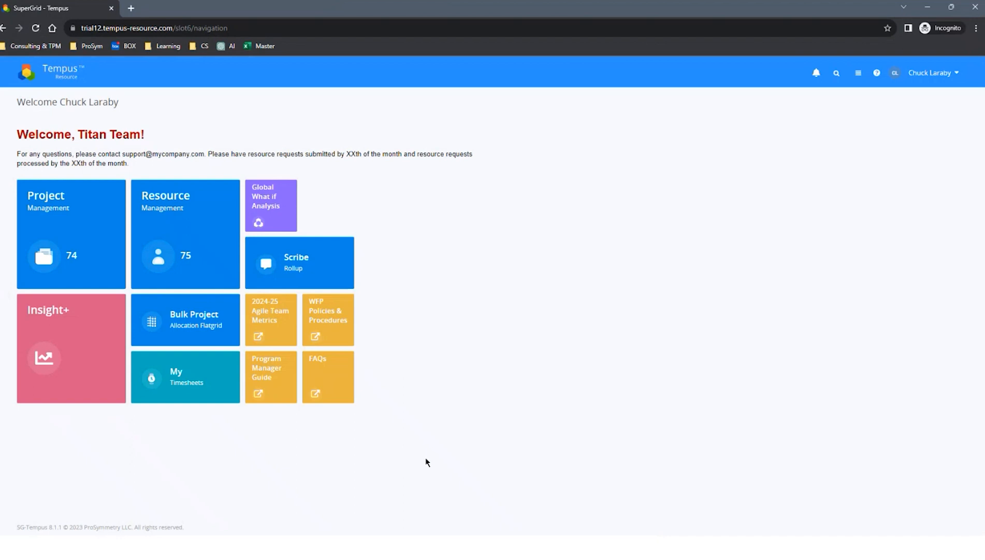
pyautogui.click(181, 319)
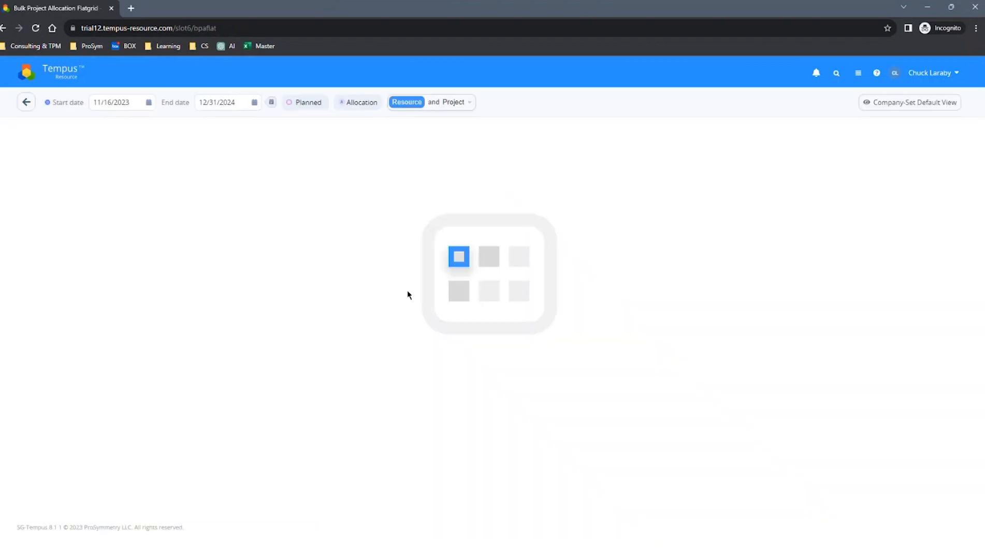
pyautogui.click(433, 102)
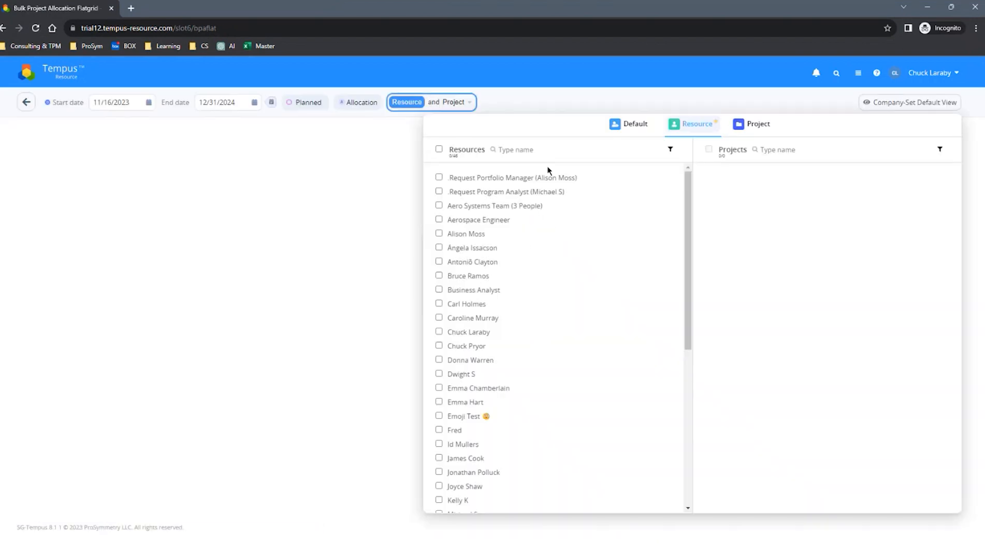
pyautogui.click(439, 149)
pyautogui.click(566, 99)
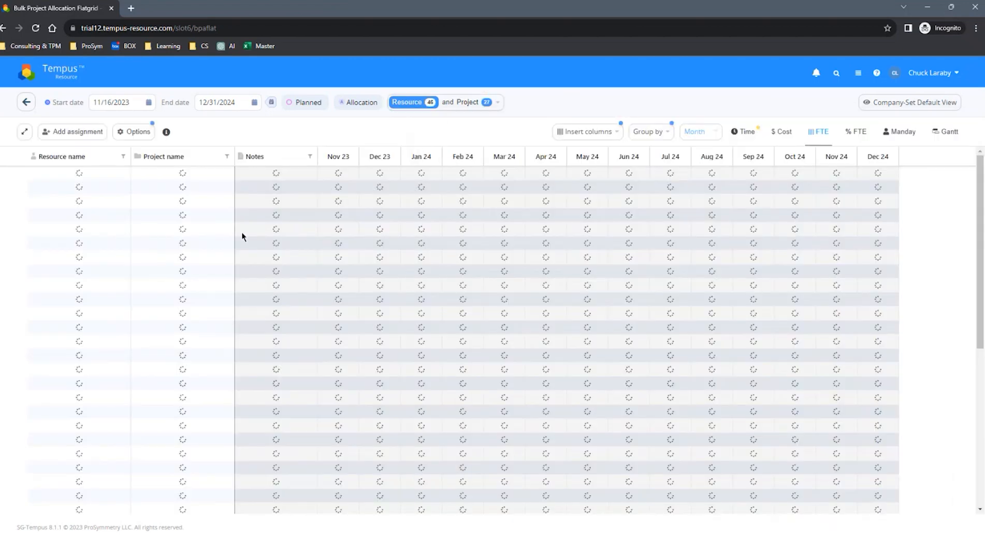